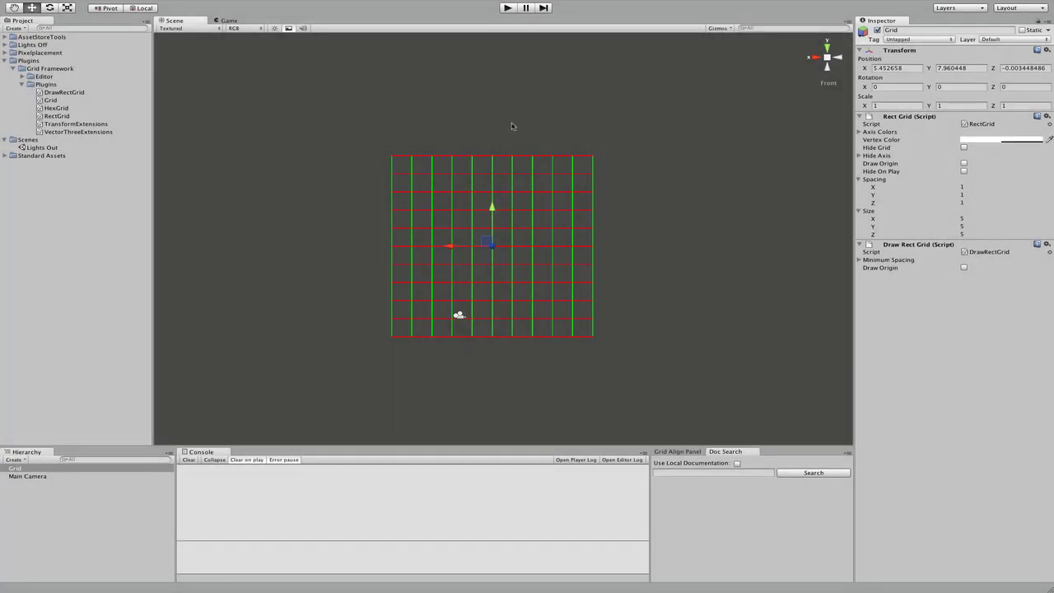
Step: Orbit the Scene view around the grid box to inspect it from several angles
{"action": "left_click_drag", "start_coordinate": [512, 126], "coordinate": [391, 175], "text": "alt"}
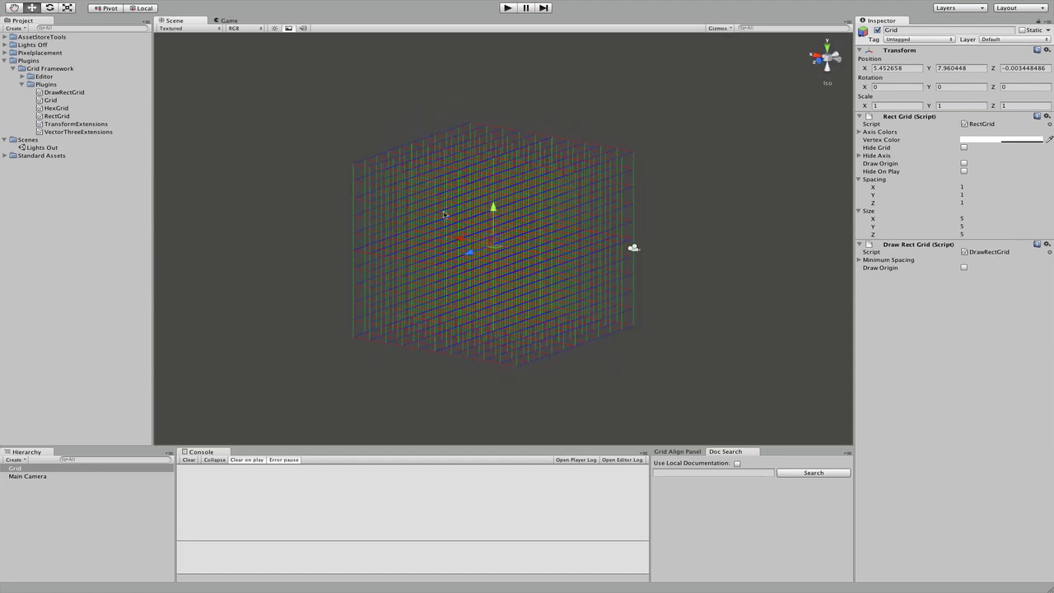
{"action": "left_click_drag", "start_coordinate": [429, 226], "coordinate": [539, 133], "text": "alt"}
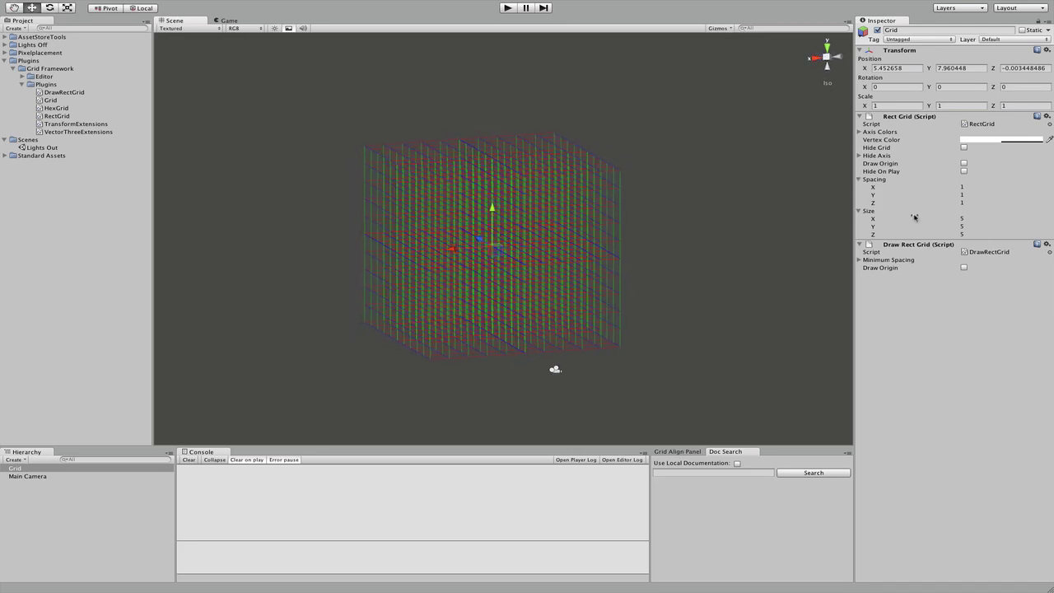
{"action": "left_click_drag", "start_coordinate": [873, 188], "coordinate": [896, 192]}
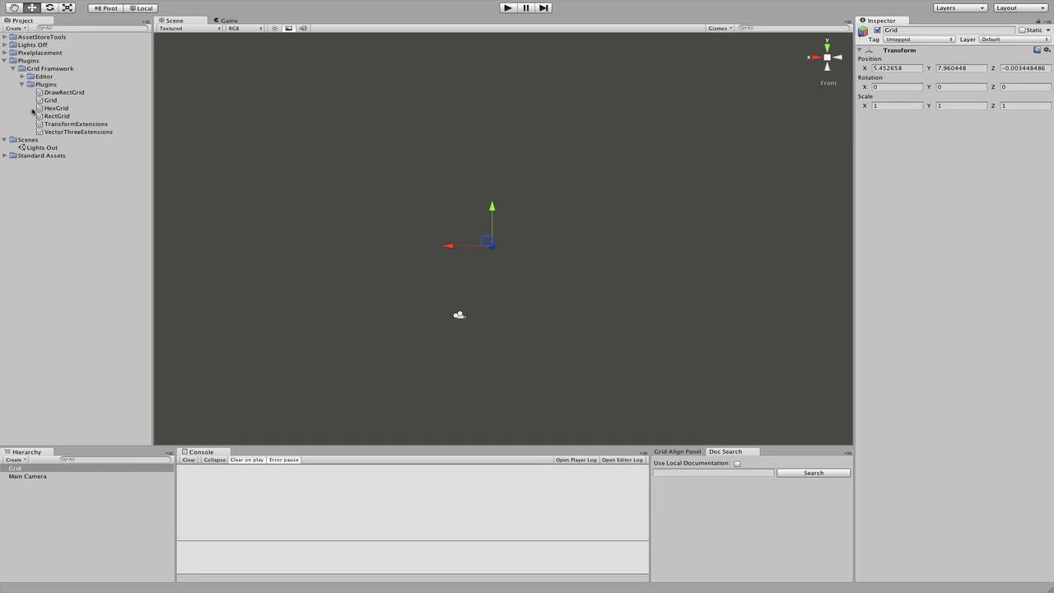
Step: Attach RectGrid and DrawRectGrid to the Grid, drawing a 20×20 red-and-green line grid
{"action": "left_click_drag", "start_coordinate": [38, 118], "coordinate": [907, 178]}
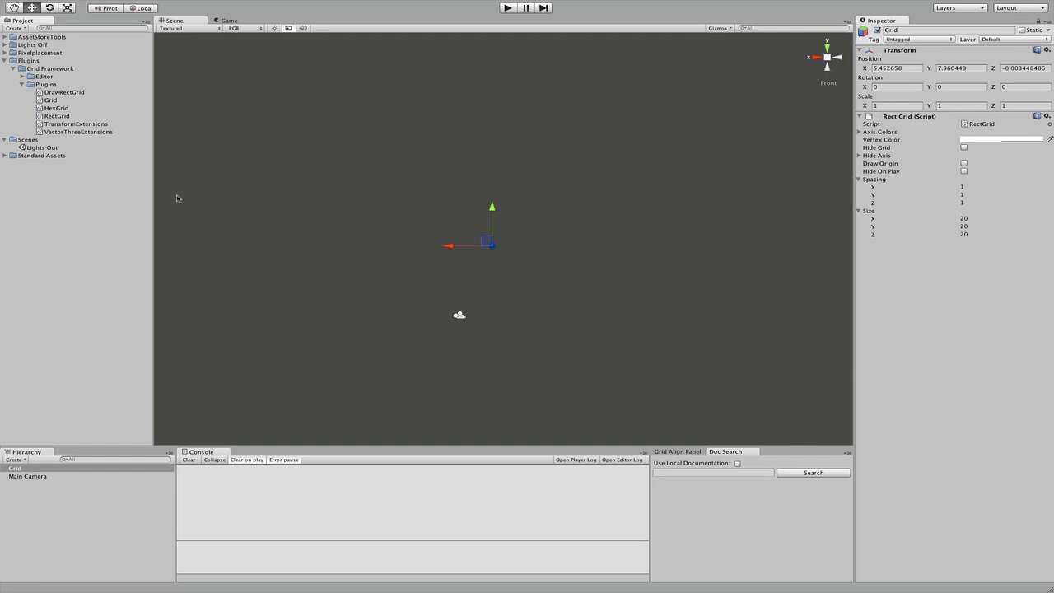
{"action": "mouse_move", "coordinate": [41, 94]}
{"action": "left_mouse_down"}
{"action": "mouse_move", "coordinate": [566, 245]}
{"action": "mouse_move", "coordinate": [931, 326]}
{"action": "left_mouse_up"}
{"action": "scroll", "coordinate": [527, 288], "scroll_direction": "down", "scroll_amount": 5}
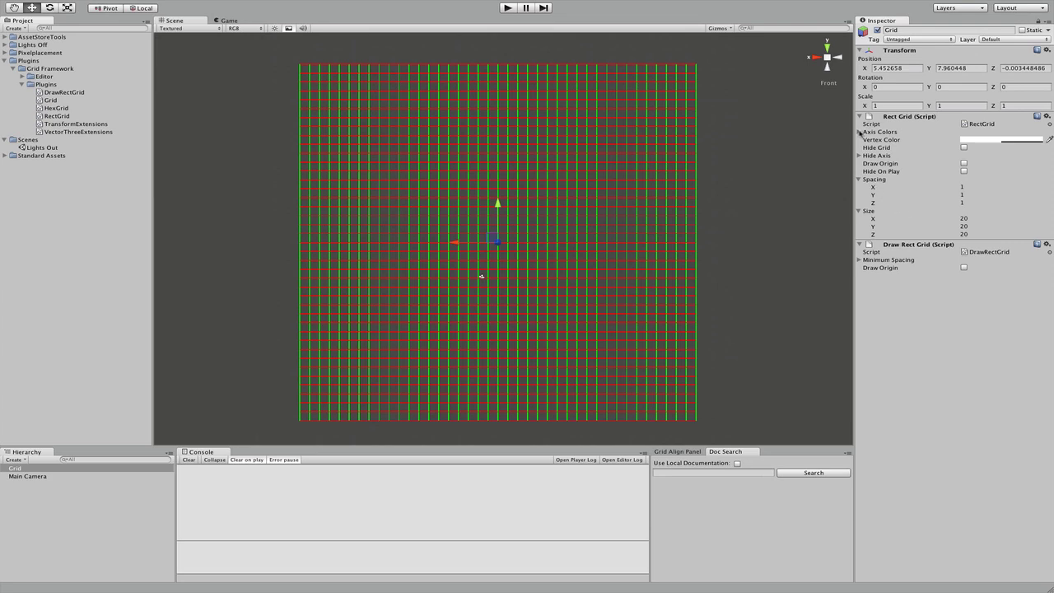
{"action": "left_click", "coordinate": [859, 132]}
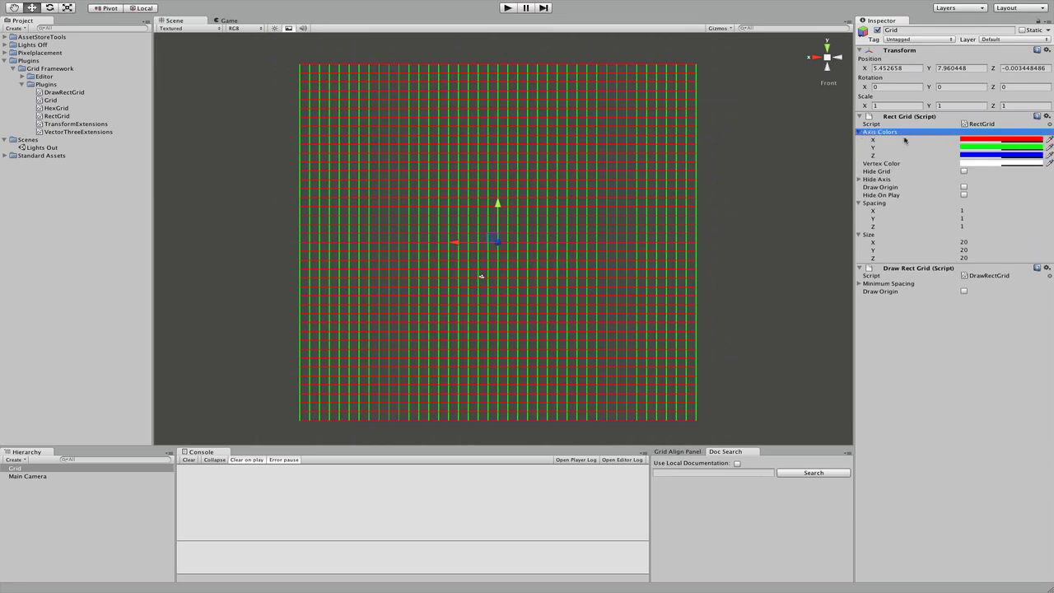
Step: Darken the Rect Grid's X-axis red line colour in the colour picker
{"action": "left_click", "coordinate": [969, 143]}
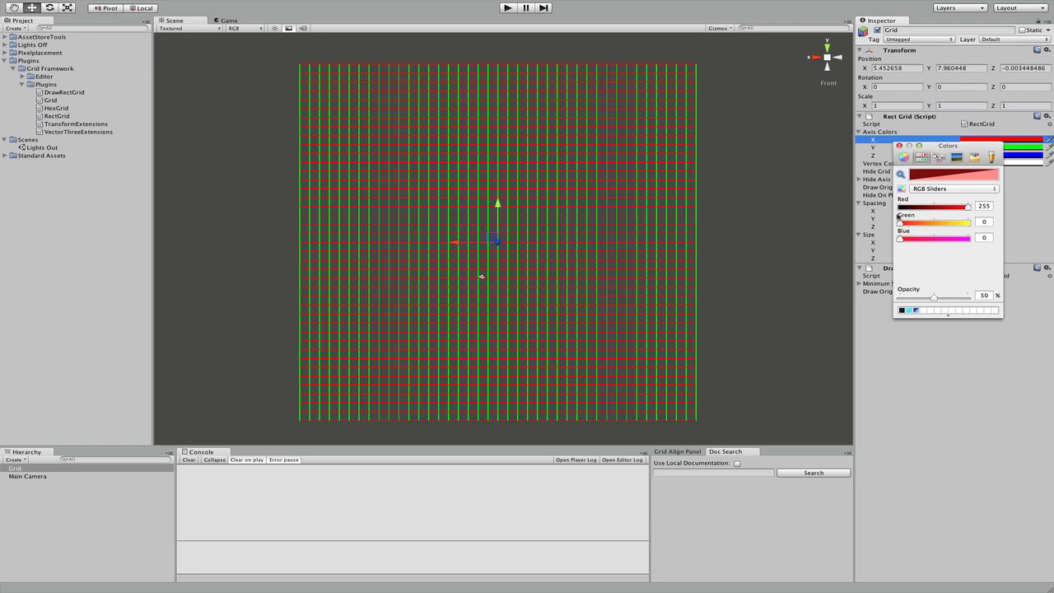
{"action": "mouse_move", "coordinate": [968, 206]}
{"action": "left_mouse_down"}
{"action": "mouse_move", "coordinate": [935, 208]}
{"action": "mouse_move", "coordinate": [968, 206]}
{"action": "left_mouse_up"}
{"action": "left_click", "coordinate": [900, 146]}
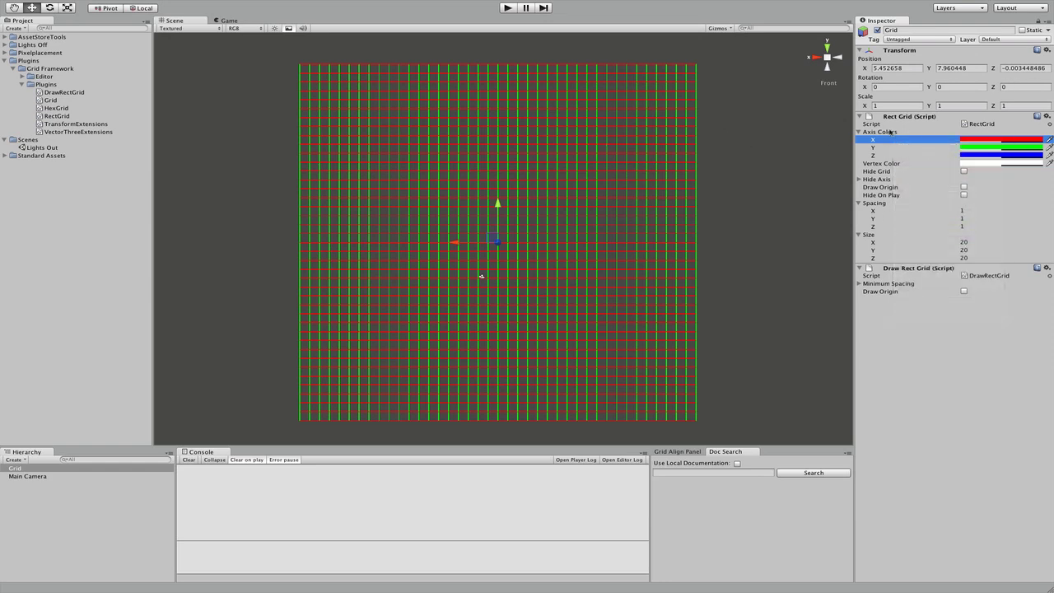
{"action": "left_click", "coordinate": [859, 131]}
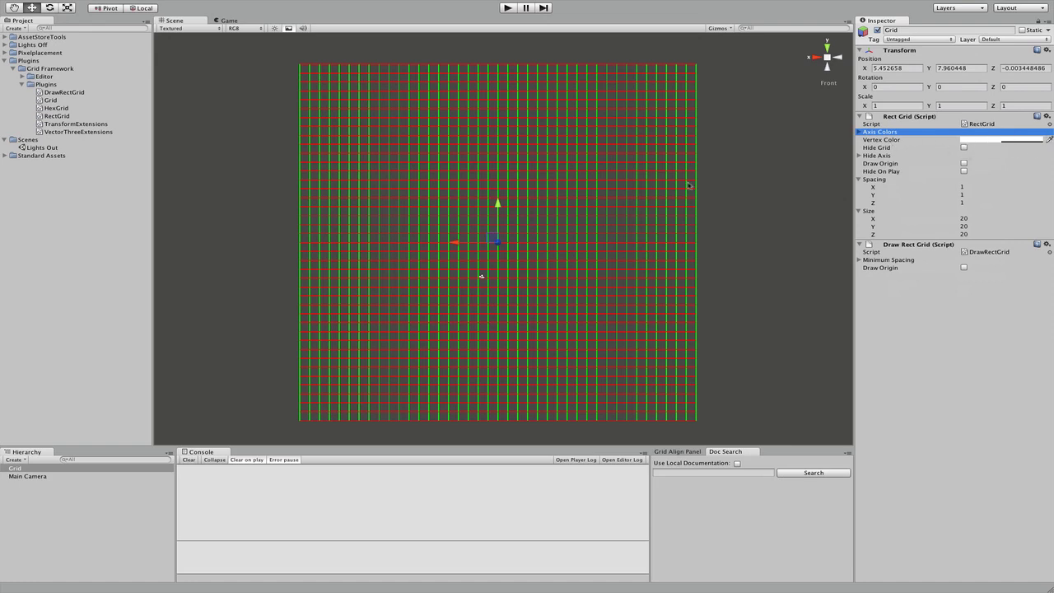
{"action": "scroll", "coordinate": [568, 256], "scroll_direction": "up", "scroll_amount": 4}
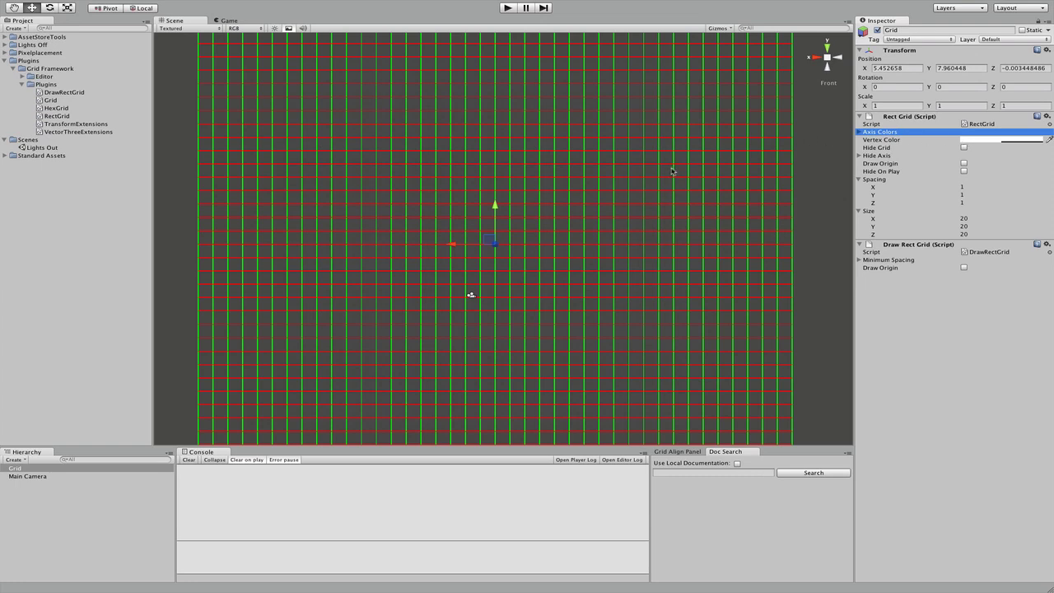
Step: Toggle Hide Grid and the per-axis hide options on and off to preview them
{"action": "left_click", "coordinate": [964, 147]}
{"action": "left_click", "coordinate": [964, 148]}
{"action": "left_click", "coordinate": [862, 156]}
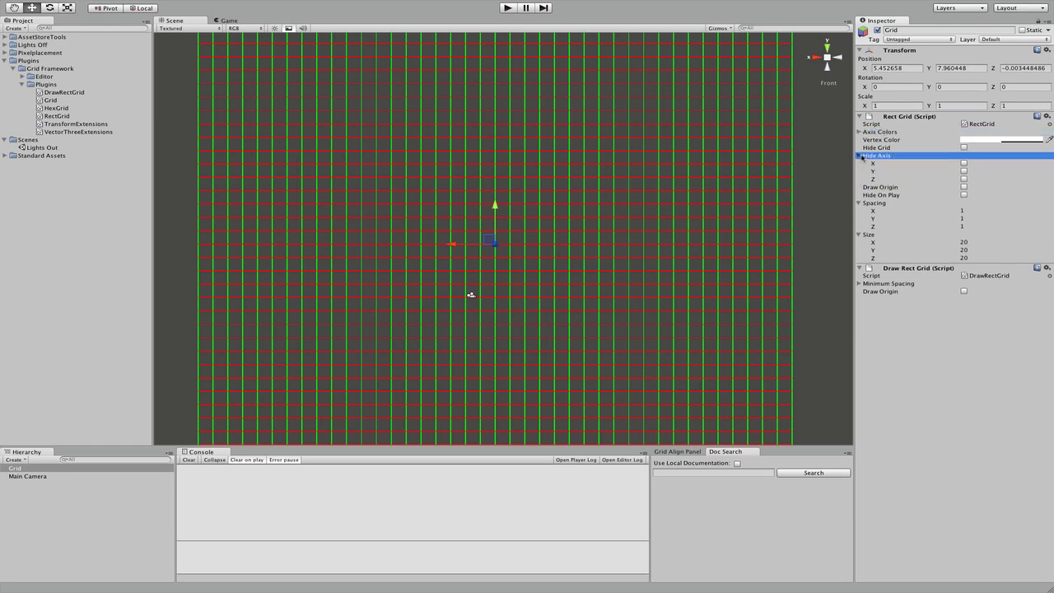
{"action": "left_click", "coordinate": [965, 170]}
{"action": "left_click", "coordinate": [964, 171]}
{"action": "left_click", "coordinate": [964, 163]}
{"action": "left_click", "coordinate": [860, 156]}
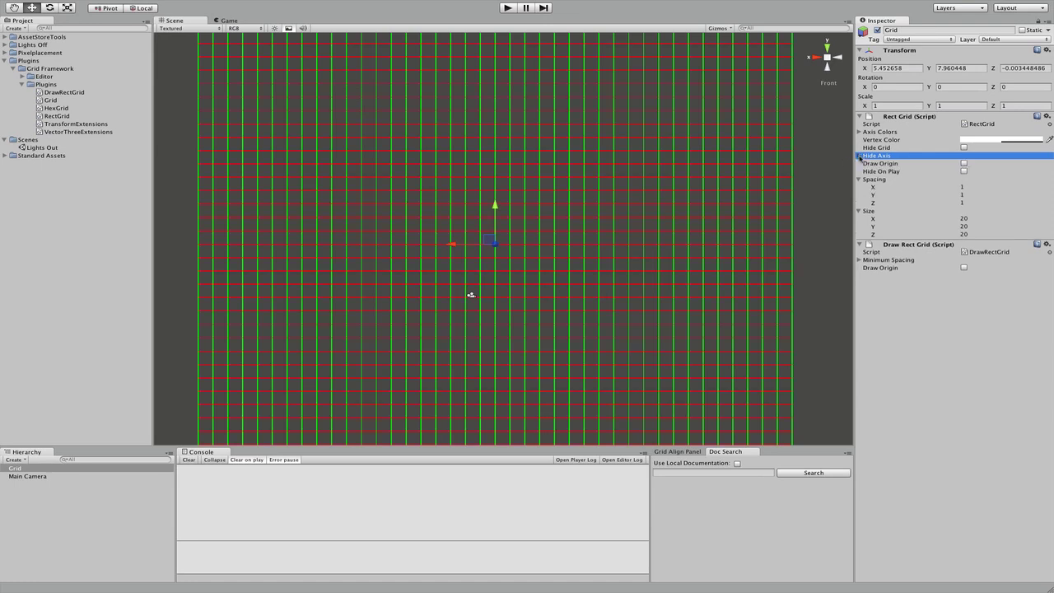
Step: Enable Hide On Play and run the game to confirm the grid disappears
{"action": "left_click", "coordinate": [965, 171]}
{"action": "left_click", "coordinate": [516, 8]}
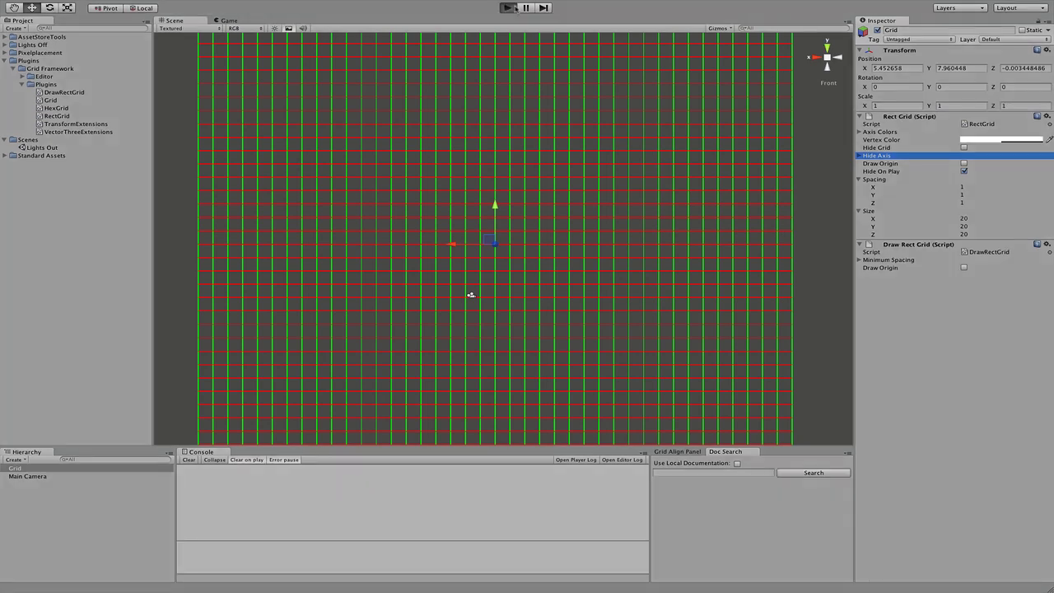
{"action": "left_click", "coordinate": [514, 7]}
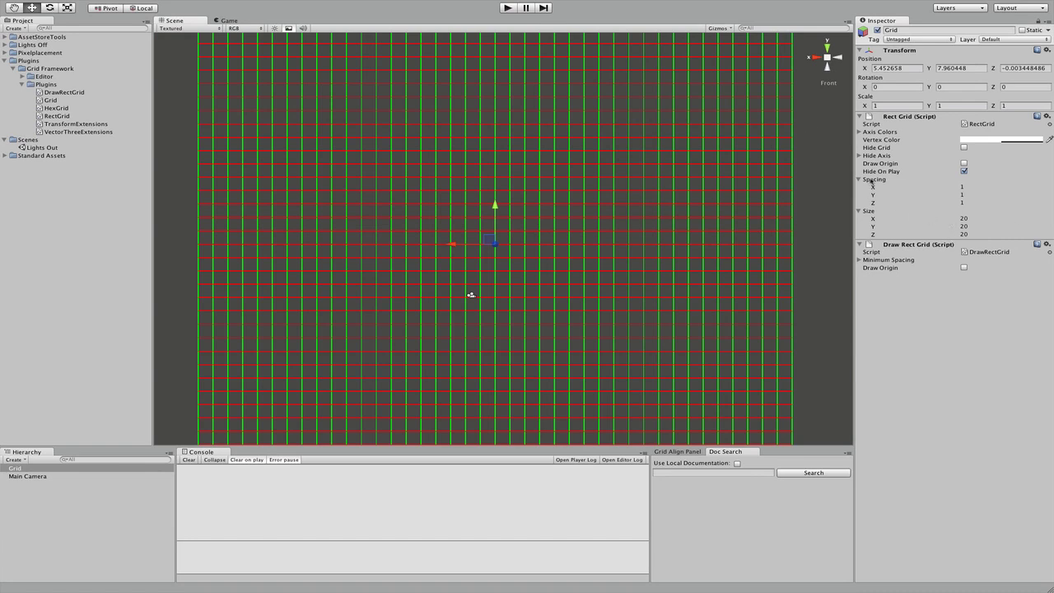
{"action": "scroll", "coordinate": [701, 299], "scroll_direction": "down", "scroll_amount": 2}
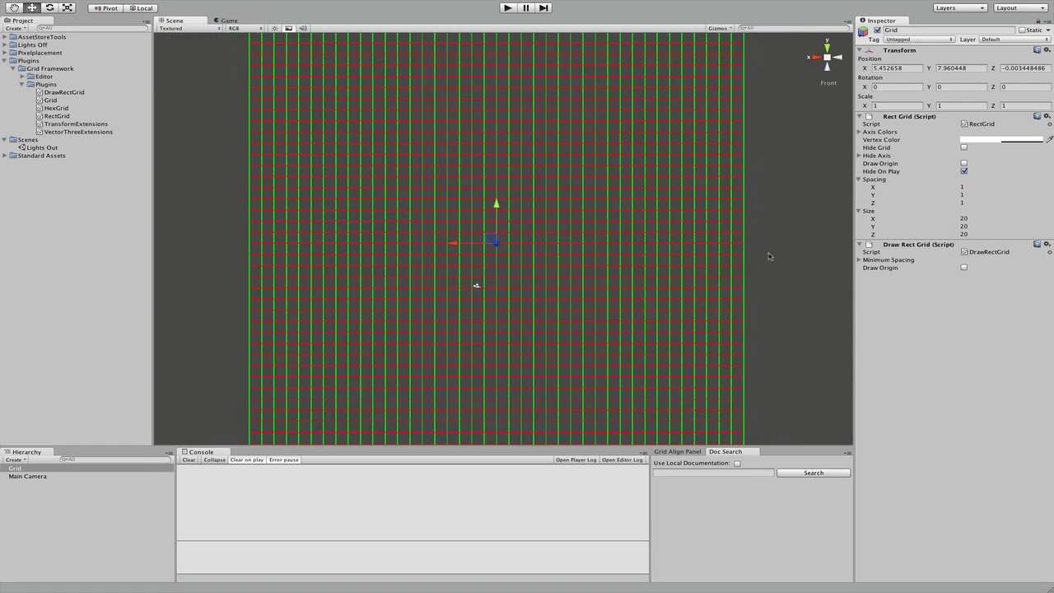
Step: Scrub the Rect Grid size down to 10.28 × 7.3 × 3.1, keeping spacing 1
{"action": "left_click", "coordinate": [885, 188]}
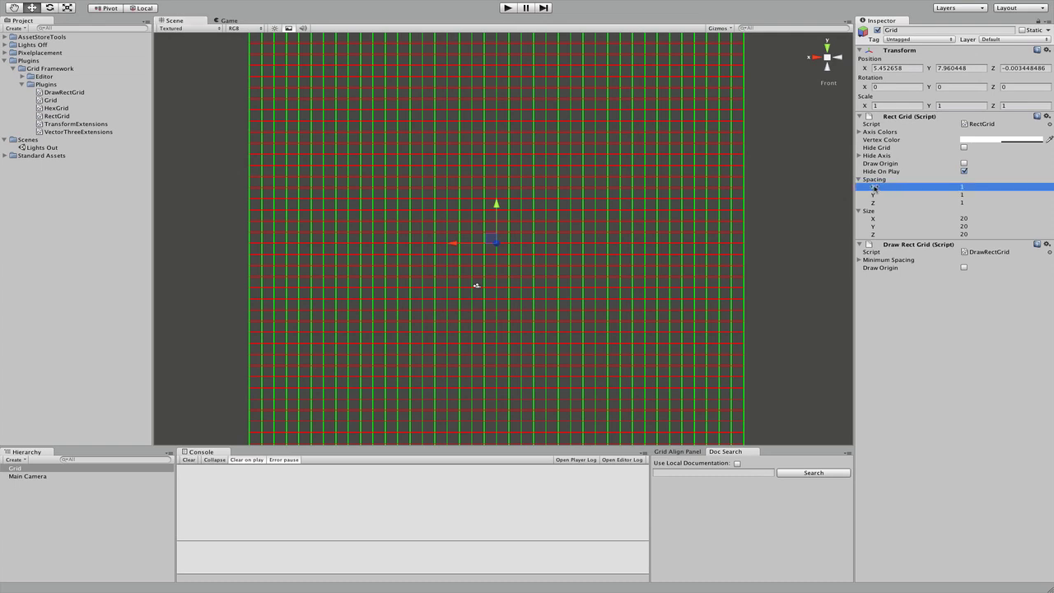
{"action": "left_click_drag", "start_coordinate": [883, 219], "coordinate": [682, 226]}
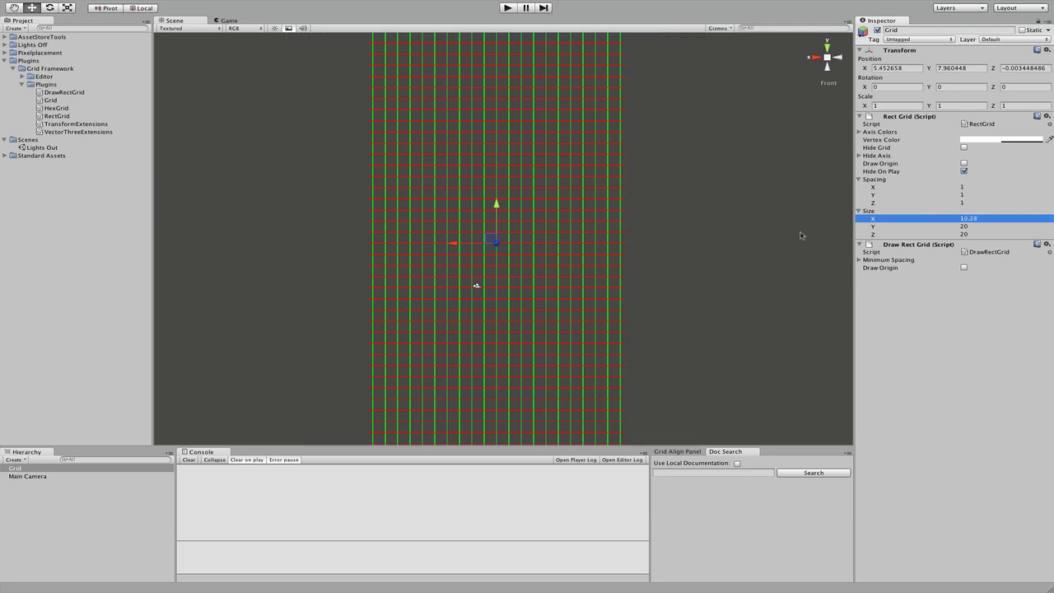
{"action": "left_click_drag", "start_coordinate": [882, 228], "coordinate": [815, 235]}
{"action": "left_click_drag", "start_coordinate": [871, 188], "coordinate": [871, 188]}
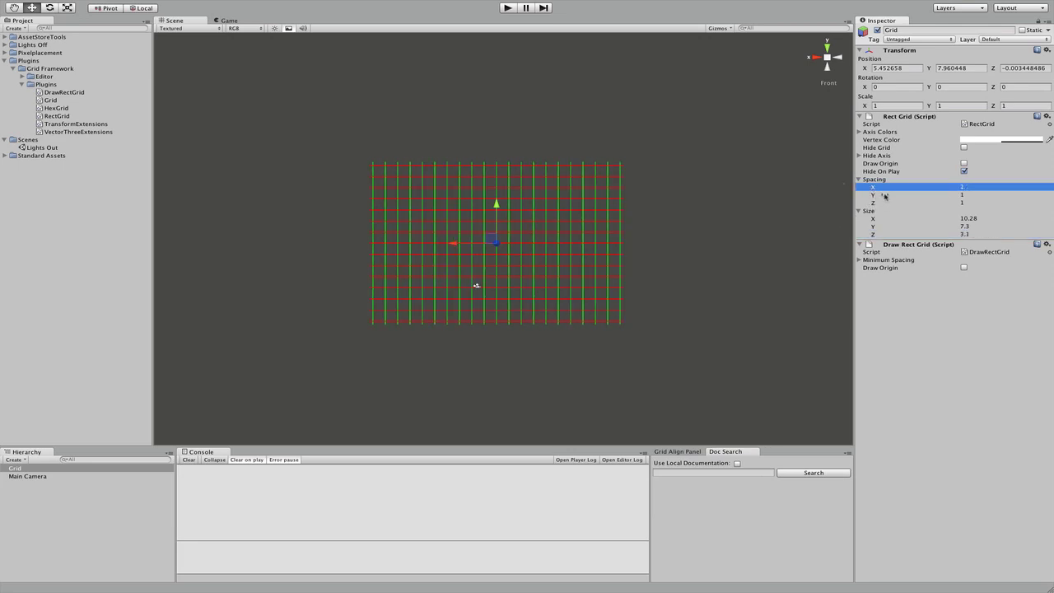
{"action": "left_click_drag", "start_coordinate": [499, 232], "coordinate": [494, 303], "text": "alt"}
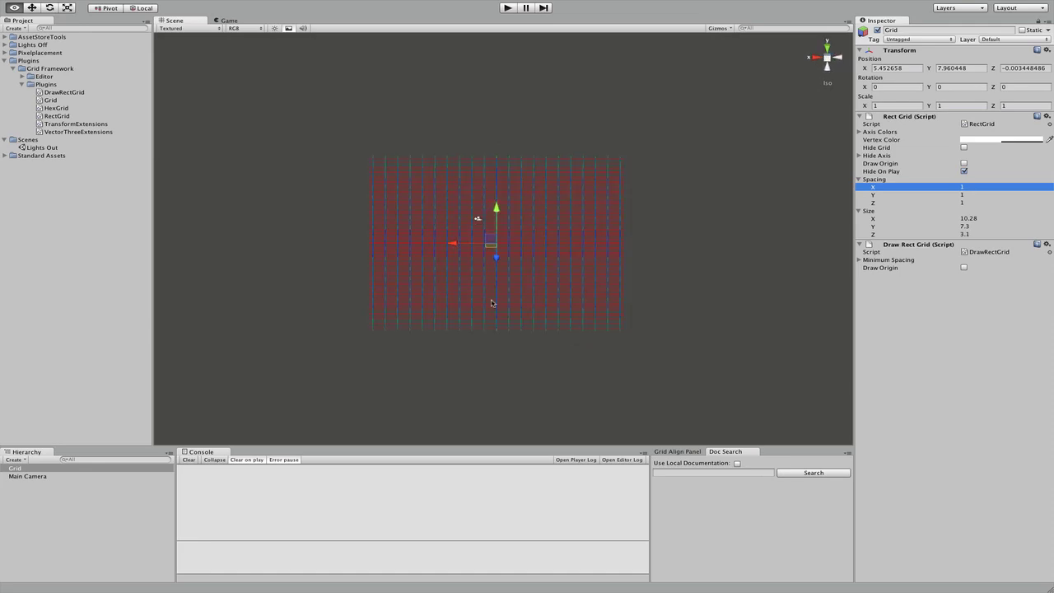
Step: Move the grid to about X 0.92, Y 6.58 using the Left and Back views
{"action": "left_click", "coordinate": [16, 469]}
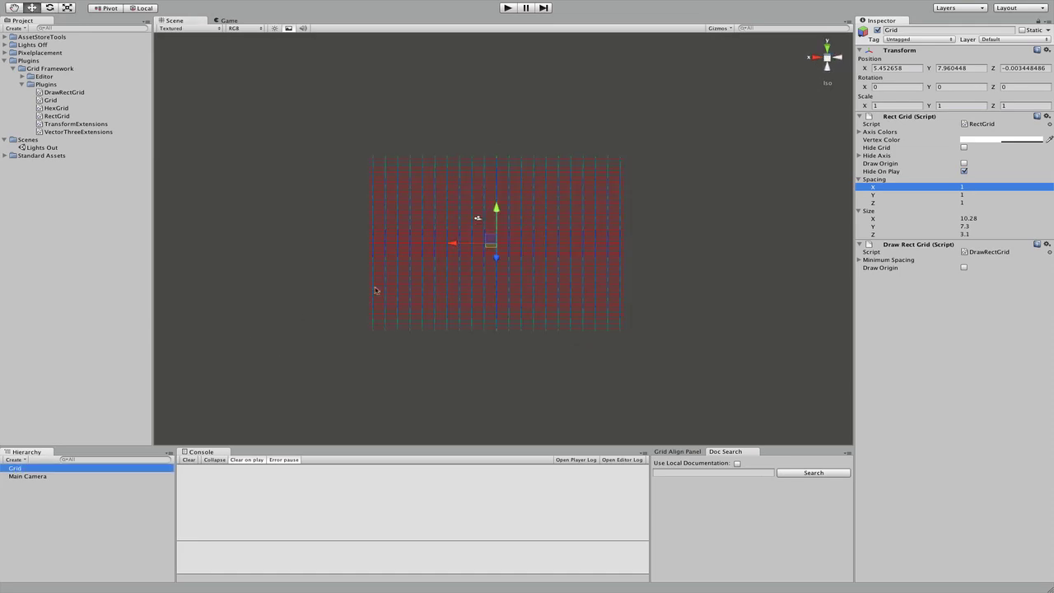
{"action": "left_click", "coordinate": [829, 71]}
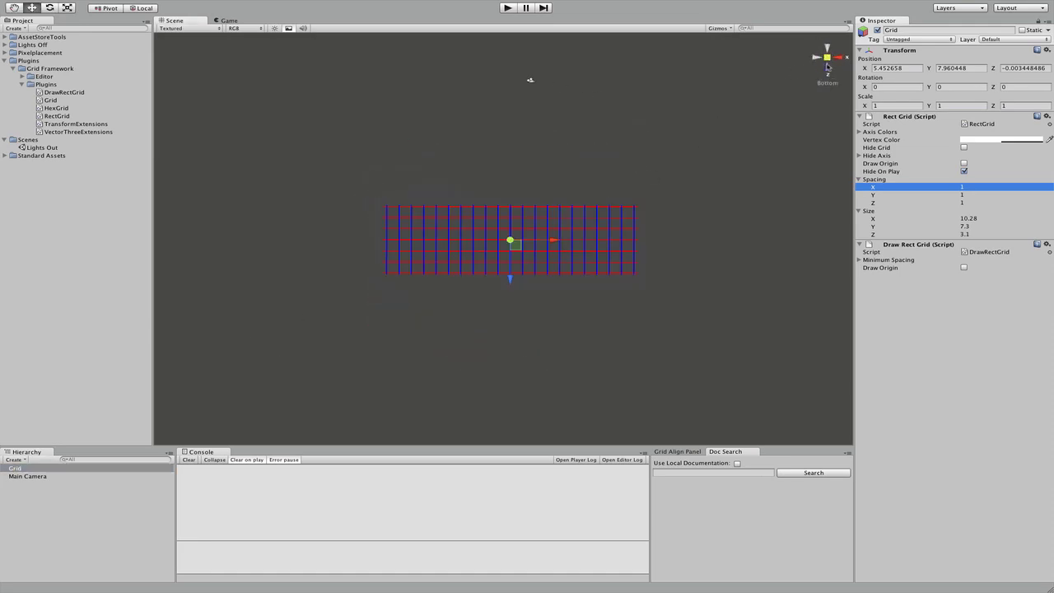
{"action": "left_click", "coordinate": [836, 62]}
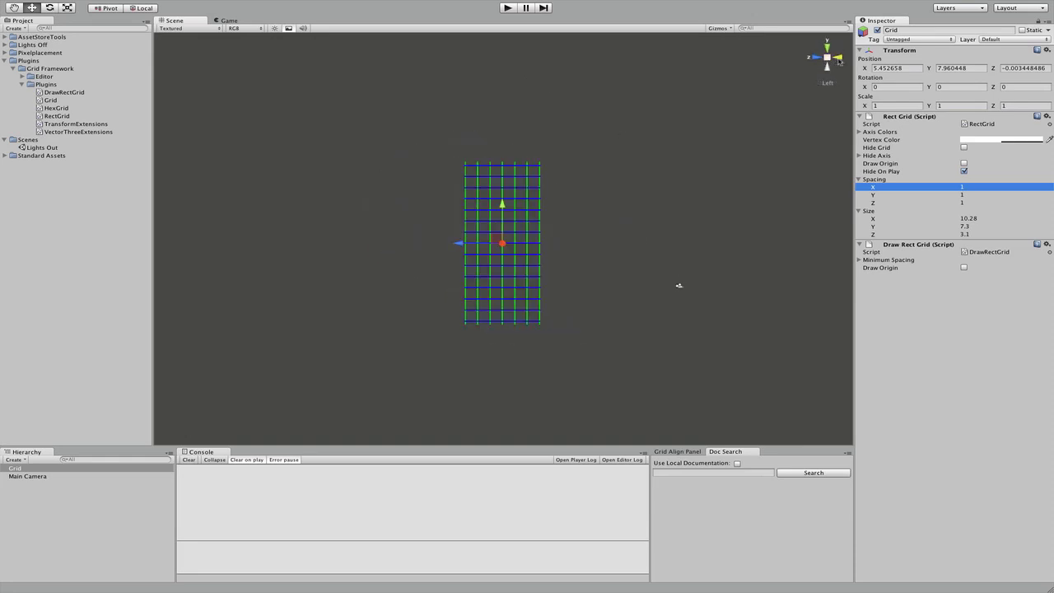
{"action": "left_click_drag", "start_coordinate": [519, 240], "coordinate": [500, 262]}
Step: Free-rotate the grid with the rotate tool, checking it in perspective and Back view
{"action": "key", "text": "e"}
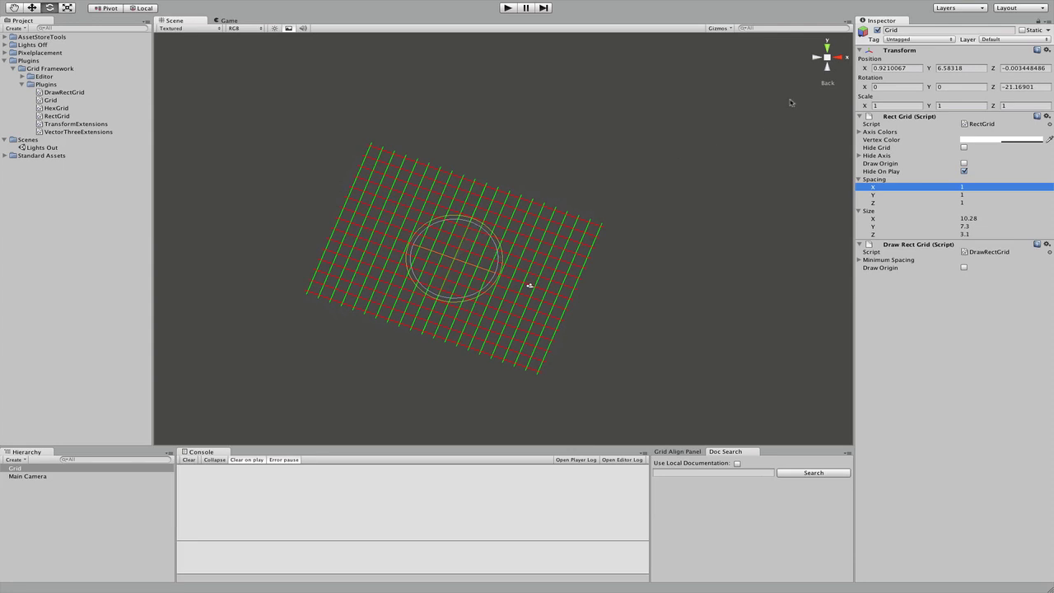
{"action": "left_click", "coordinate": [827, 57]}
{"action": "left_click_drag", "start_coordinate": [827, 57], "coordinate": [565, 291], "text": "alt"}
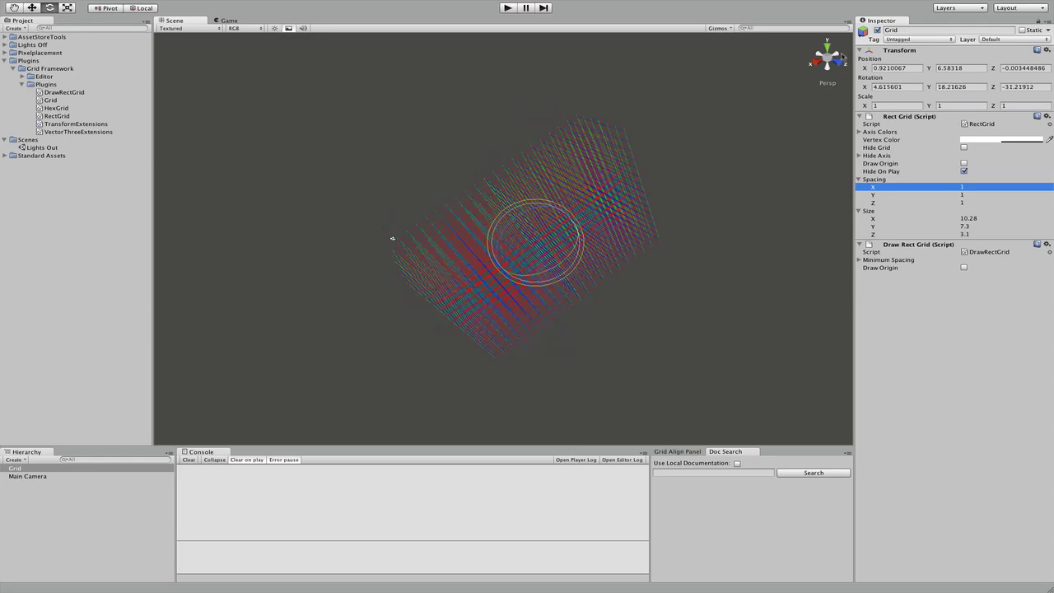
{"action": "left_click", "coordinate": [814, 59]}
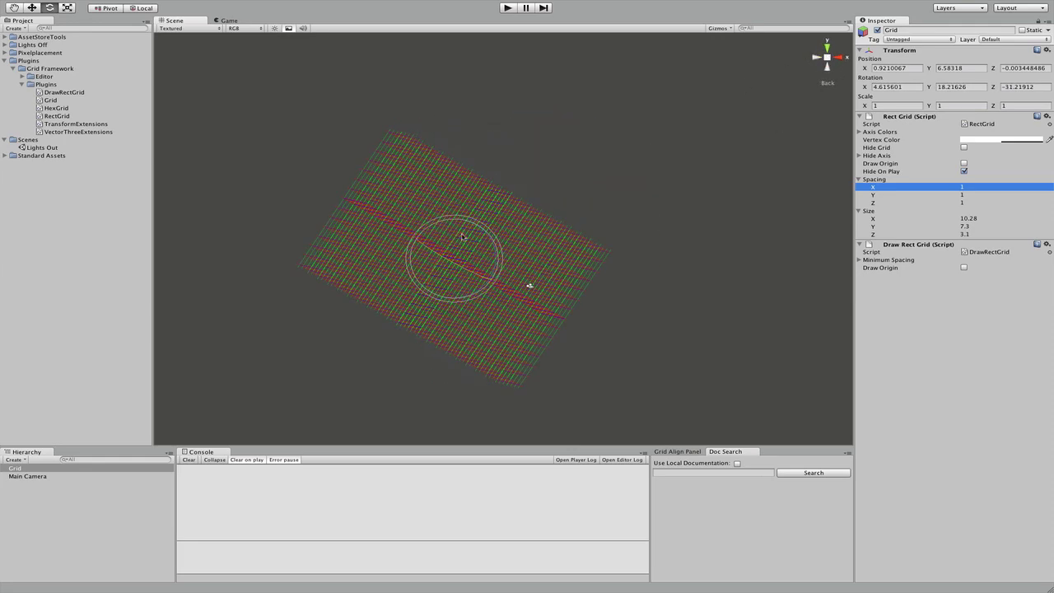
{"action": "left_click_drag", "start_coordinate": [445, 293], "coordinate": [489, 262]}
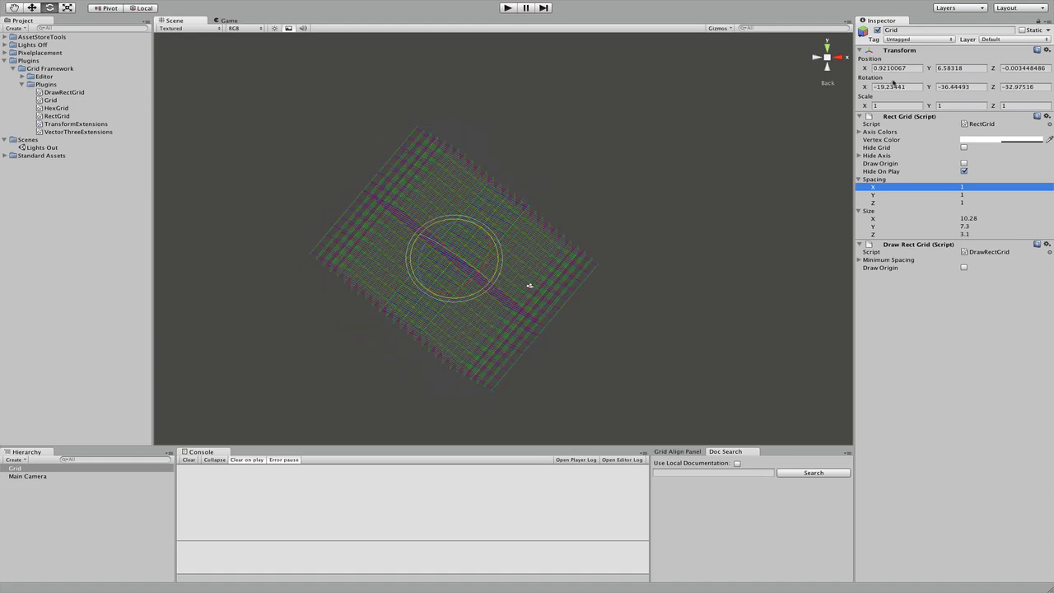
Step: Reset the grid's rotation to 0, 0, 0 and deselect it
{"action": "left_click", "coordinate": [892, 83]}
{"action": "type", "text": "0"}
{"action": "key", "text": "Tab"}
{"action": "type", "text": "0"}
{"action": "key", "text": "Tab"}
{"action": "type", "text": "0"}
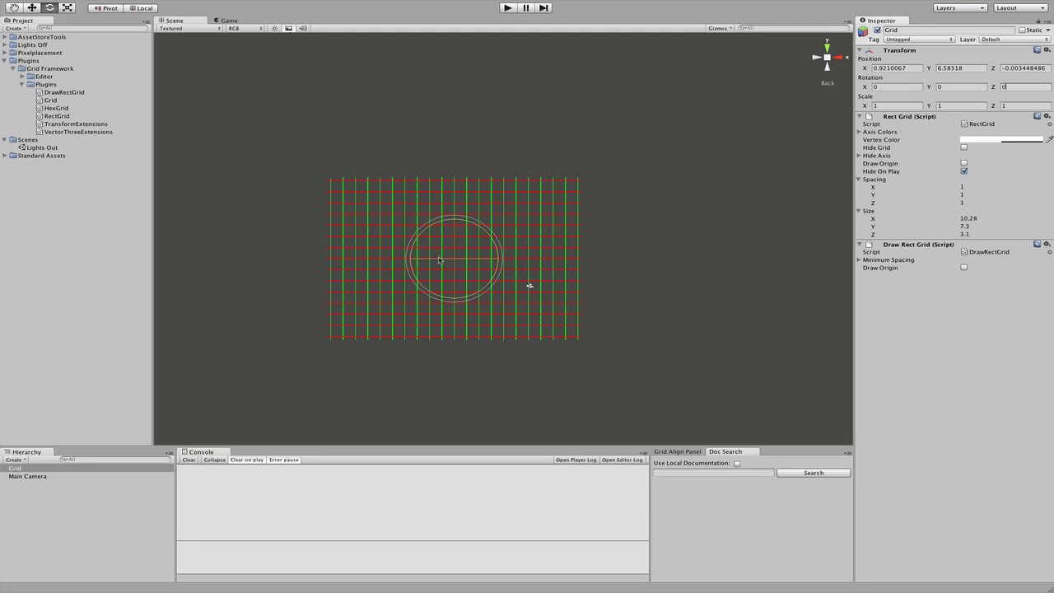
{"action": "left_click", "coordinate": [465, 129]}
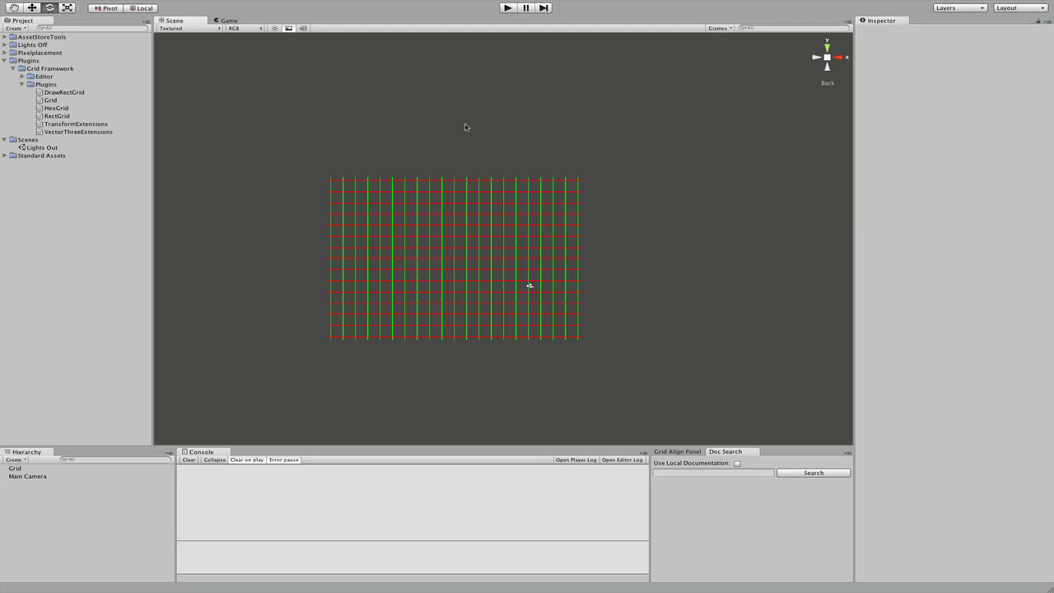
Step: Stretch the grid along X with the scale tool and widen its spacing, Y to 1.19
{"action": "left_click", "coordinate": [18, 470]}
{"action": "key", "text": "r"}
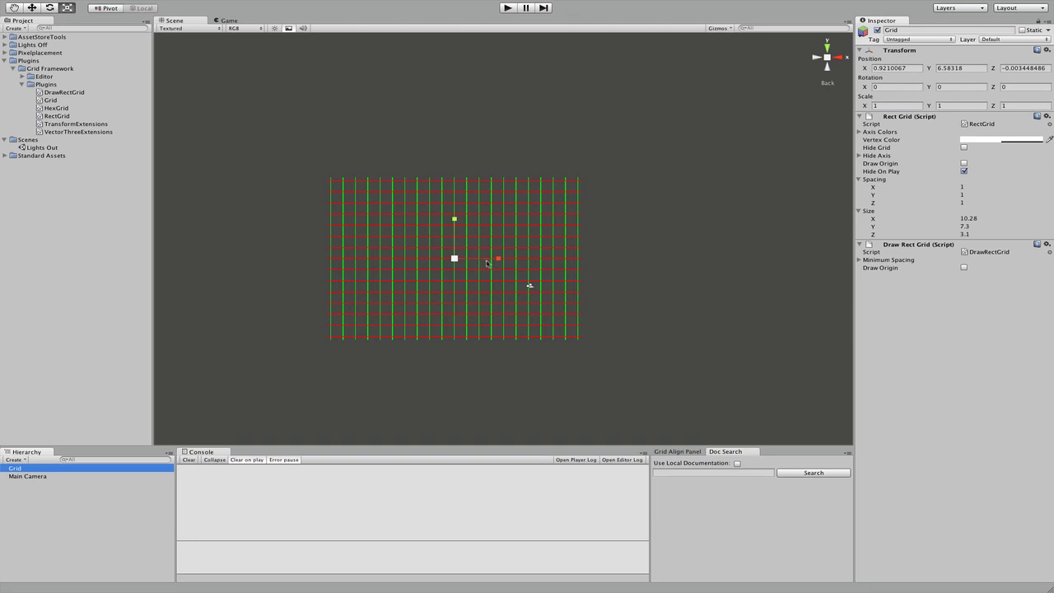
{"action": "left_click_drag", "start_coordinate": [500, 260], "coordinate": [589, 261]}
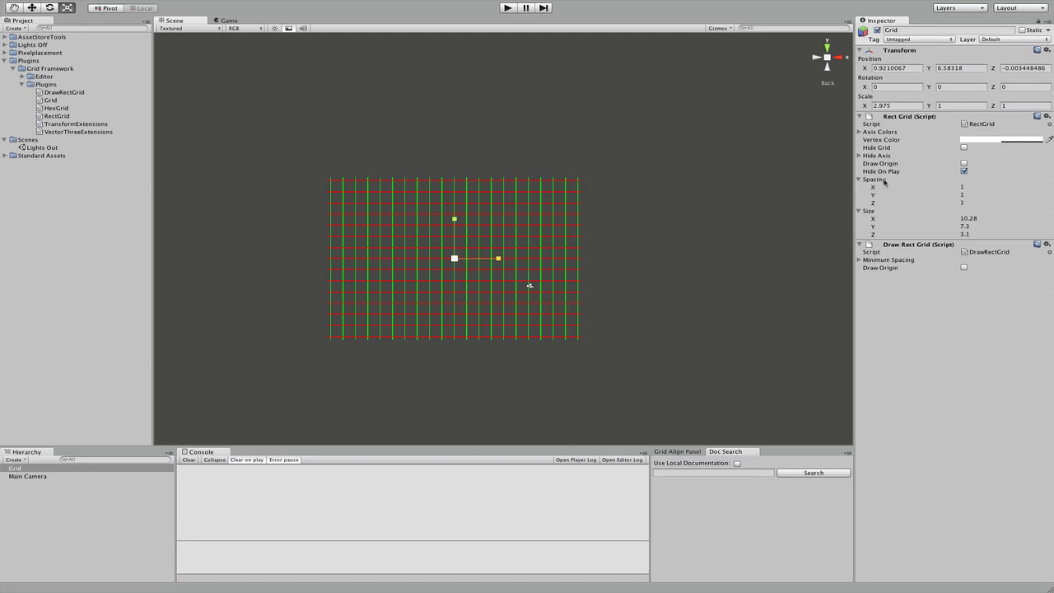
{"action": "left_click_drag", "start_coordinate": [872, 189], "coordinate": [952, 194]}
{"action": "left_click_drag", "start_coordinate": [659, 171], "coordinate": [677, 291], "text": "alt"}
Step: Deepen the grid's Z size to 6.46, trying a wider Z spacing before resetting it to 1
{"action": "left_click_drag", "start_coordinate": [873, 235], "coordinate": [593, 243]}
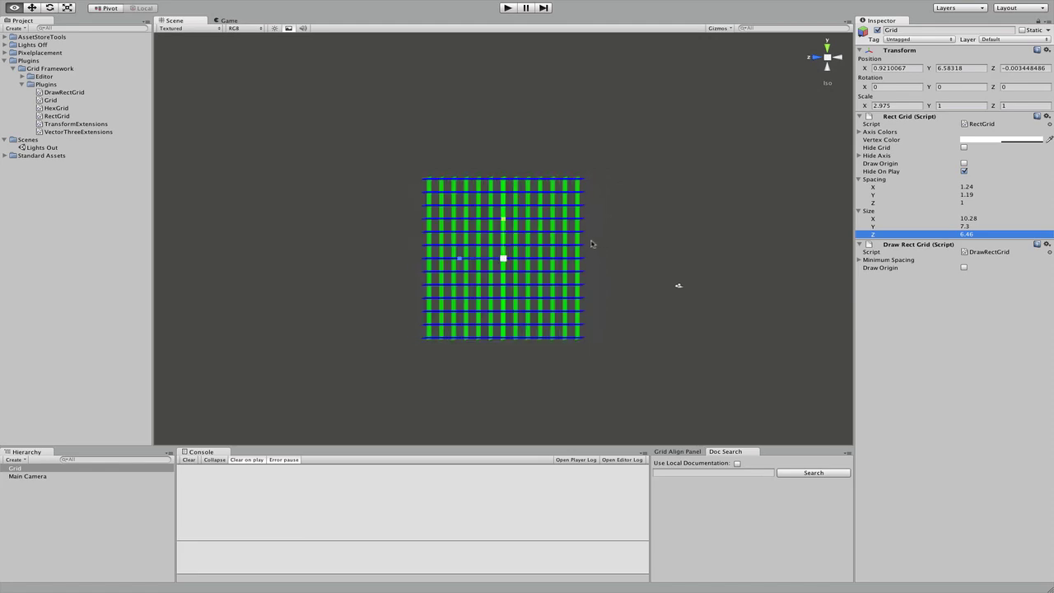
{"action": "left_click_drag", "start_coordinate": [869, 209], "coordinate": [833, 206]}
{"action": "left_click_drag", "start_coordinate": [667, 168], "coordinate": [480, 170], "text": "alt"}
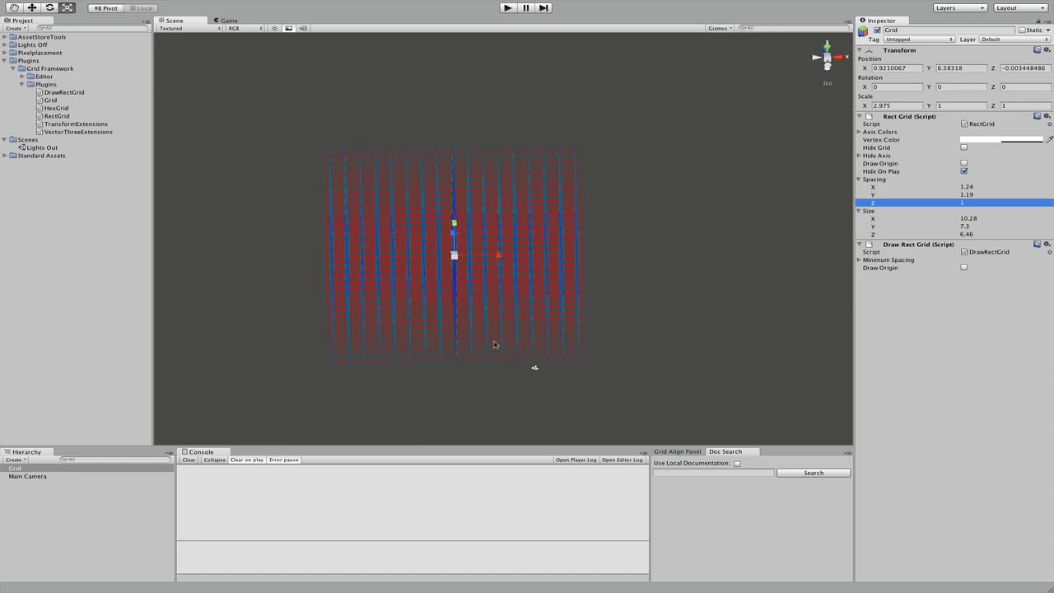
Step: From the Back view, lower the grid's Size X to 8.92
{"action": "scroll", "coordinate": [579, 299], "scroll_direction": "down", "scroll_amount": 5}
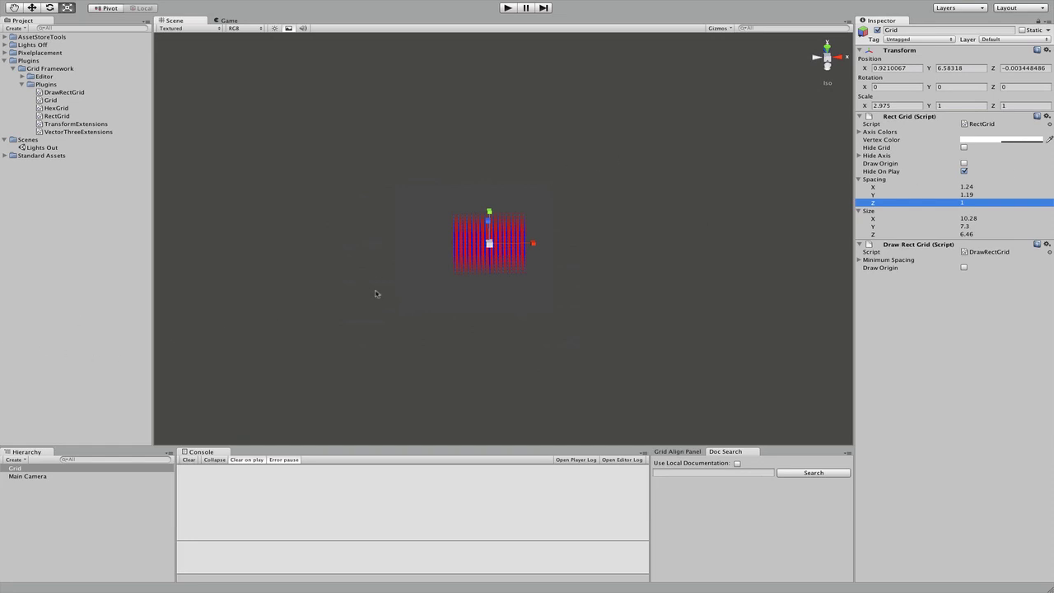
{"action": "scroll", "coordinate": [435, 321], "scroll_direction": "up", "scroll_amount": 5}
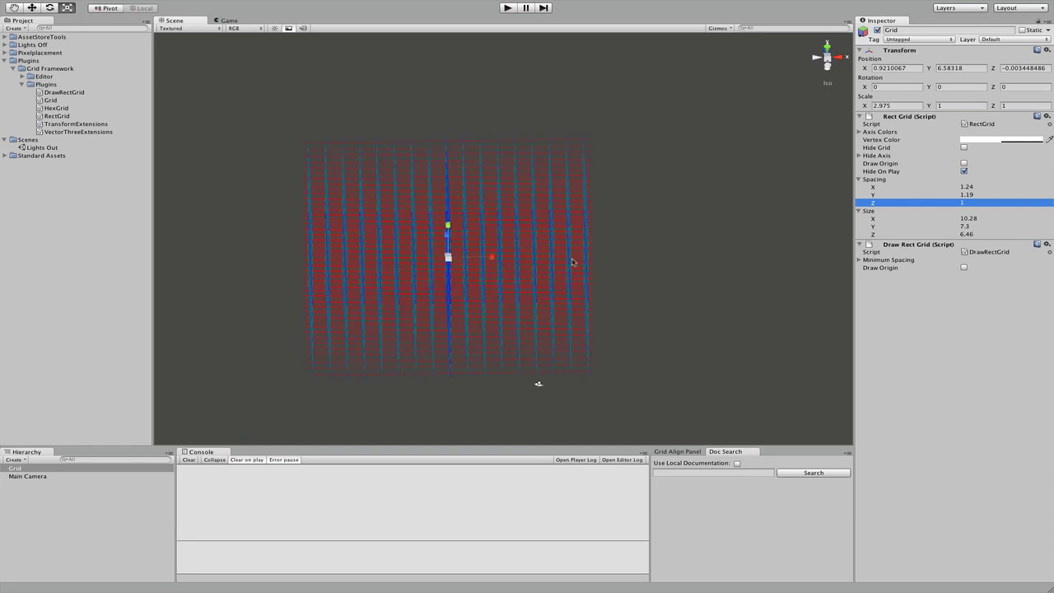
{"action": "left_click", "coordinate": [827, 68]}
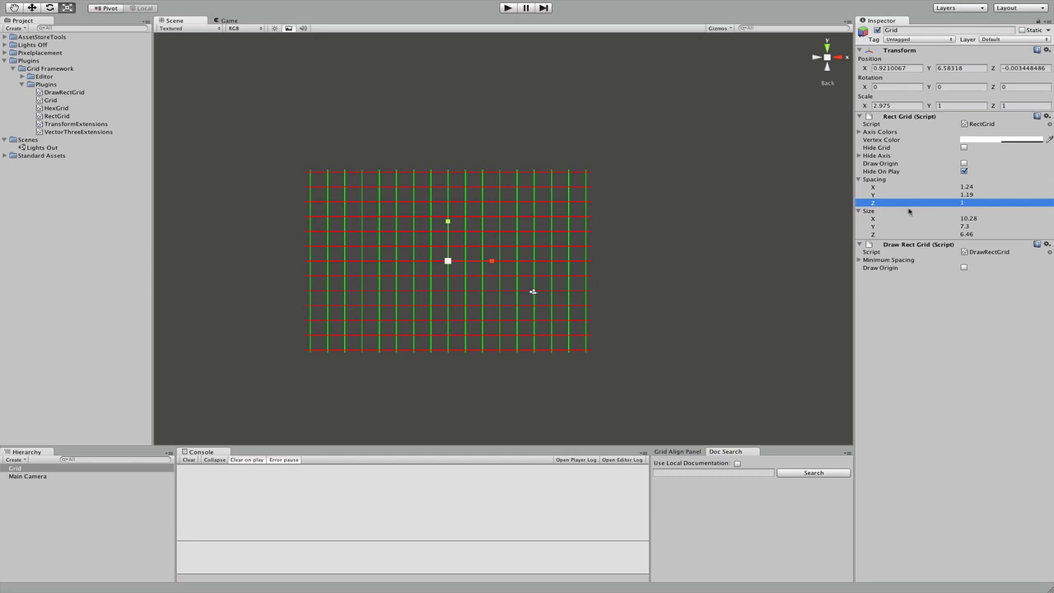
{"action": "left_click_drag", "start_coordinate": [886, 221], "coordinate": [829, 224]}
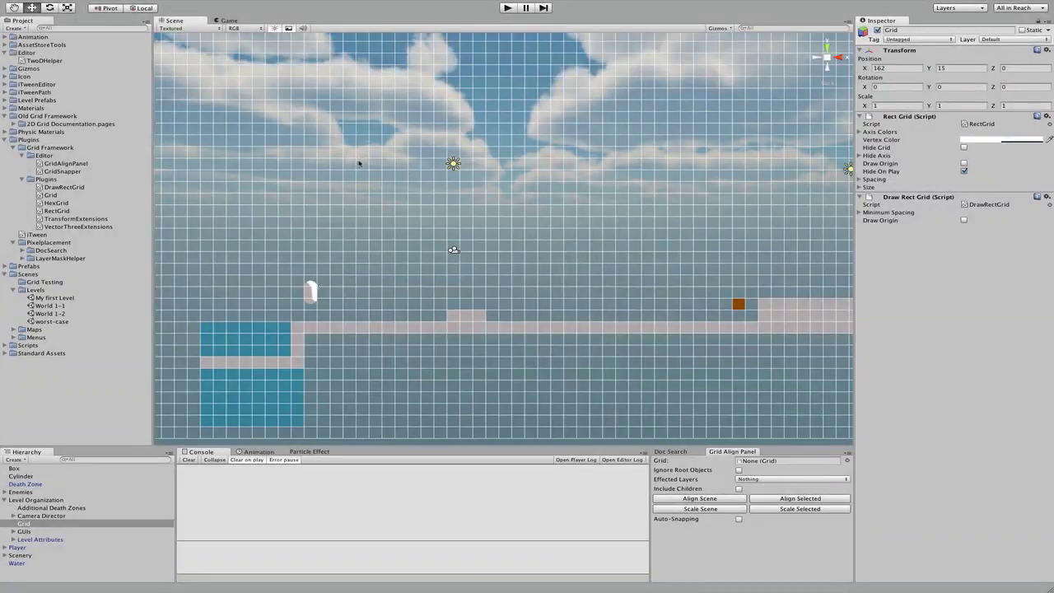
Step: Orbit, switch gizmo views, pan and zoom across the level's platforms and orange blocks
{"action": "left_click_drag", "start_coordinate": [350, 211], "coordinate": [360, 312], "text": "alt"}
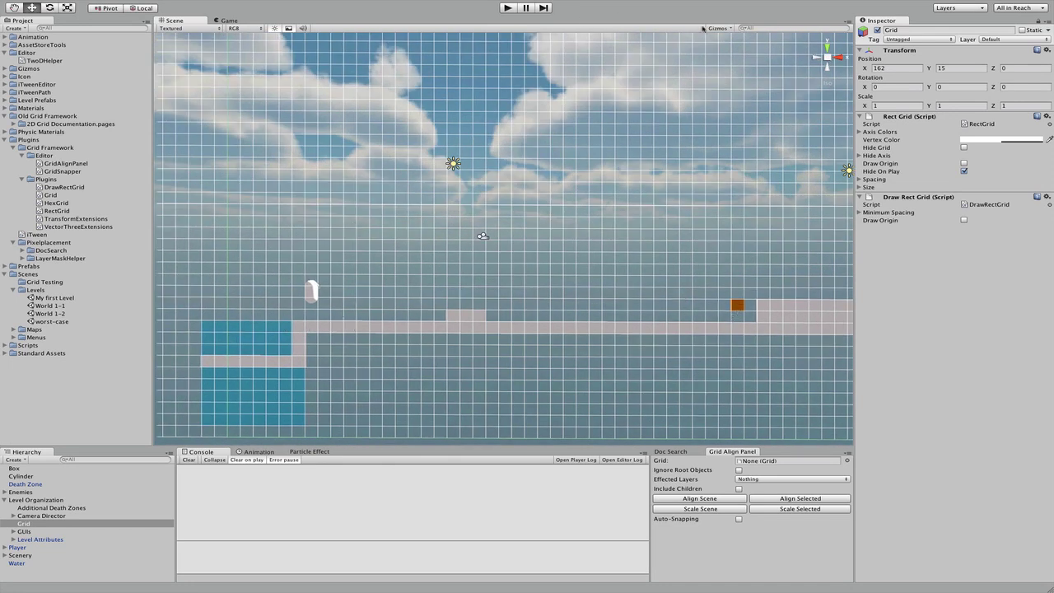
{"action": "left_click", "coordinate": [838, 58]}
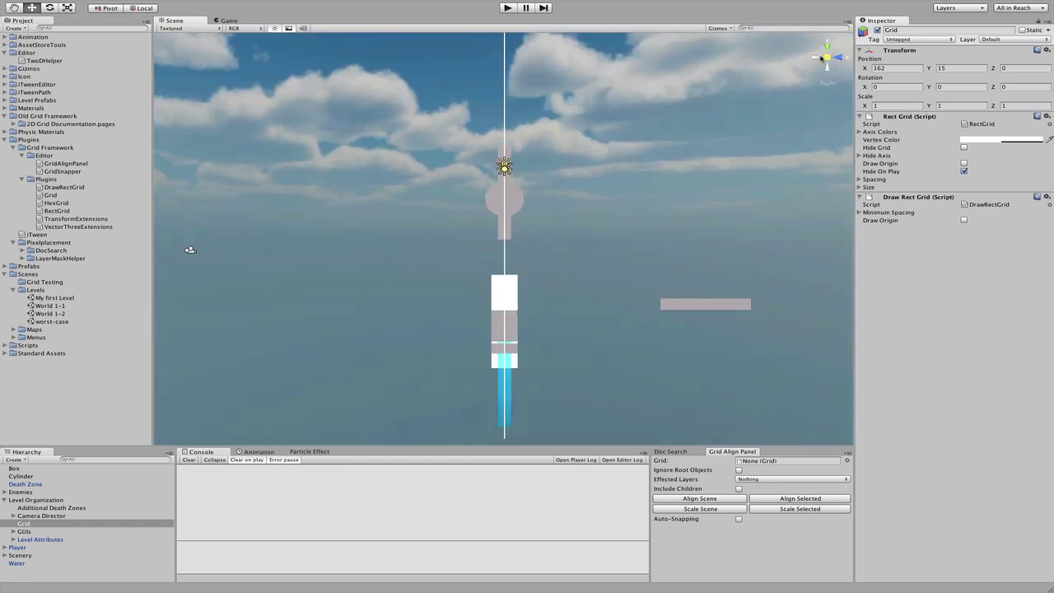
{"action": "left_click", "coordinate": [823, 59]}
{"action": "left_click", "coordinate": [824, 58]}
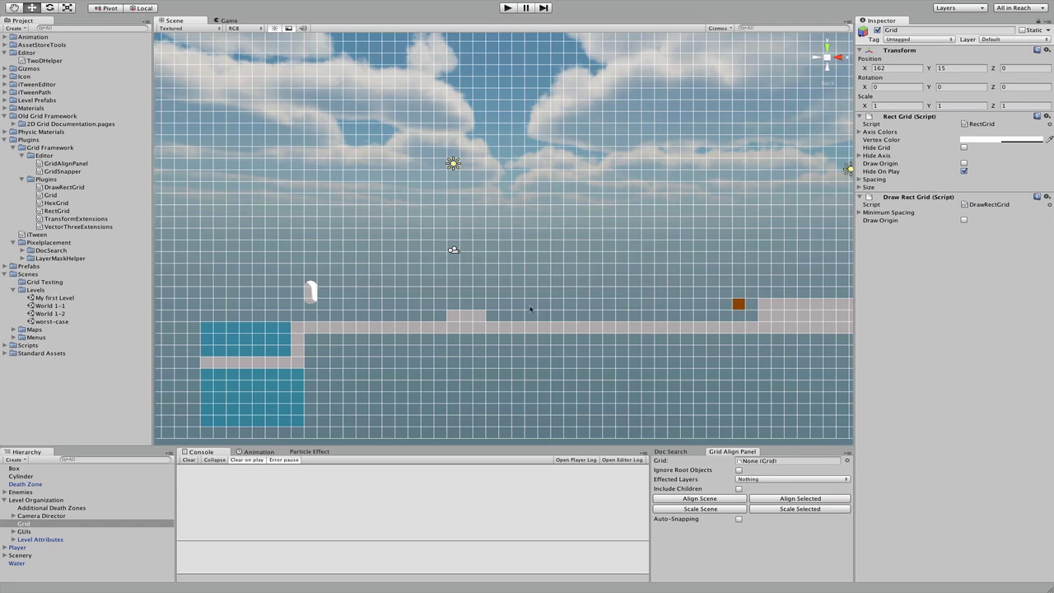
{"action": "right_click_drag", "start_coordinate": [715, 199], "coordinate": [461, 238]}
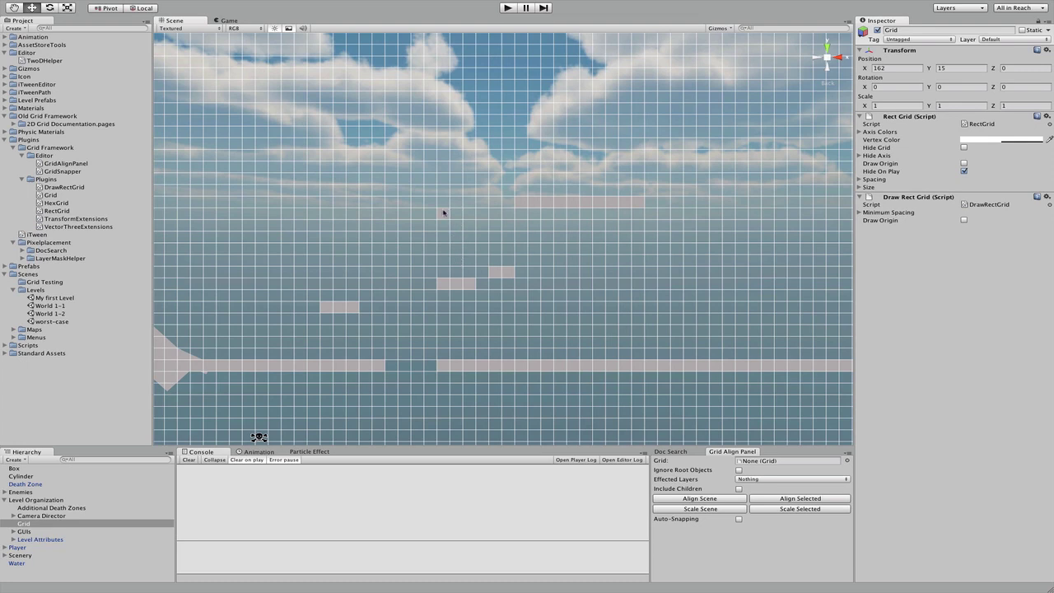
{"action": "scroll", "coordinate": [515, 283], "scroll_direction": "up", "scroll_amount": 3}
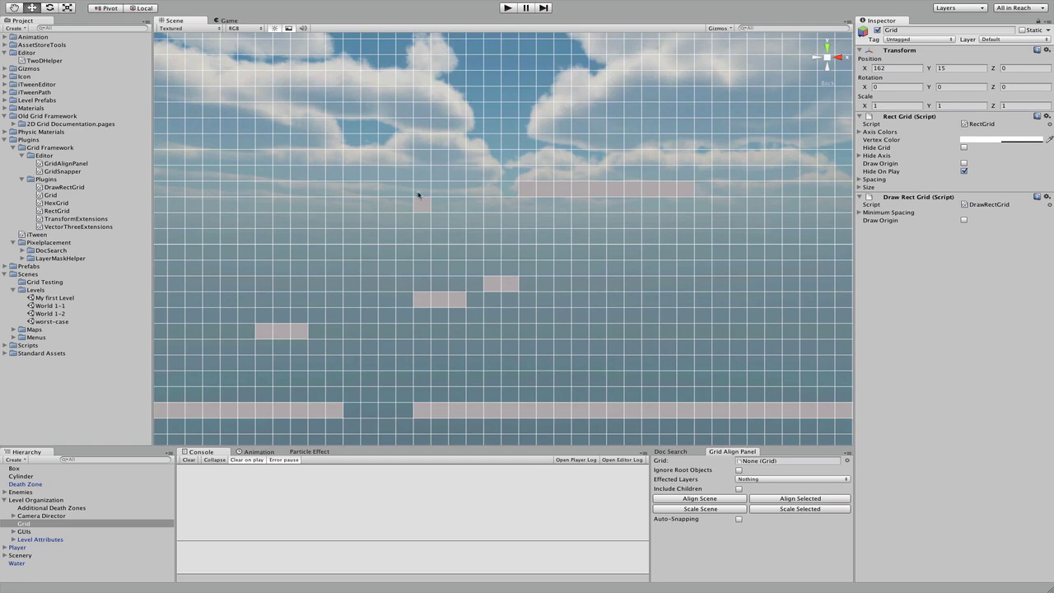
{"action": "left_click_drag", "start_coordinate": [308, 240], "coordinate": [548, 298]}
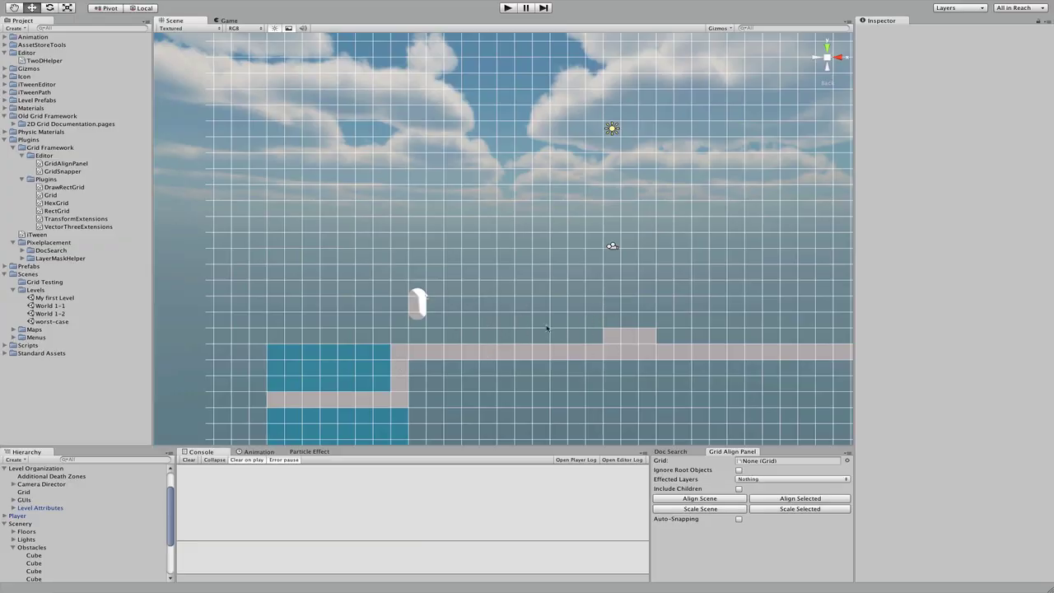
Step: Select the grey cube and nudge it slightly up and right
{"action": "left_click", "coordinate": [624, 334]}
{"action": "left_click_drag", "start_coordinate": [629, 333], "coordinate": [651, 335]}
{"action": "scroll", "coordinate": [651, 335], "scroll_direction": "up", "scroll_amount": 3}
{"action": "scroll", "coordinate": [652, 338], "scroll_direction": "down", "scroll_amount": 2}
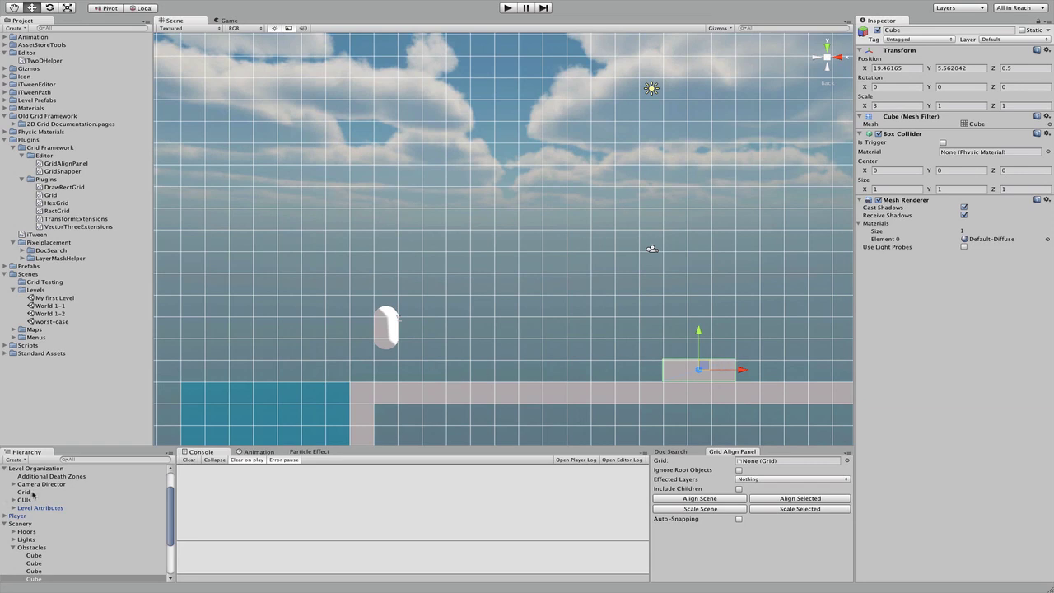
Step: Set the level's Grid as the Grid Align Panel's grid and align the cube to it
{"action": "left_click_drag", "start_coordinate": [24, 493], "coordinate": [752, 463]}
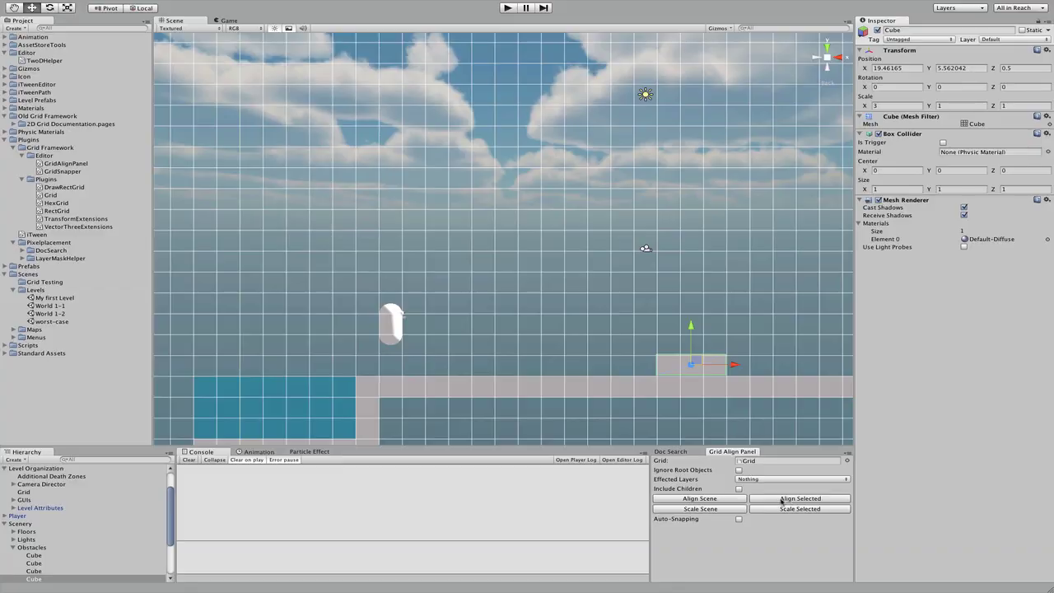
{"action": "left_click", "coordinate": [781, 500]}
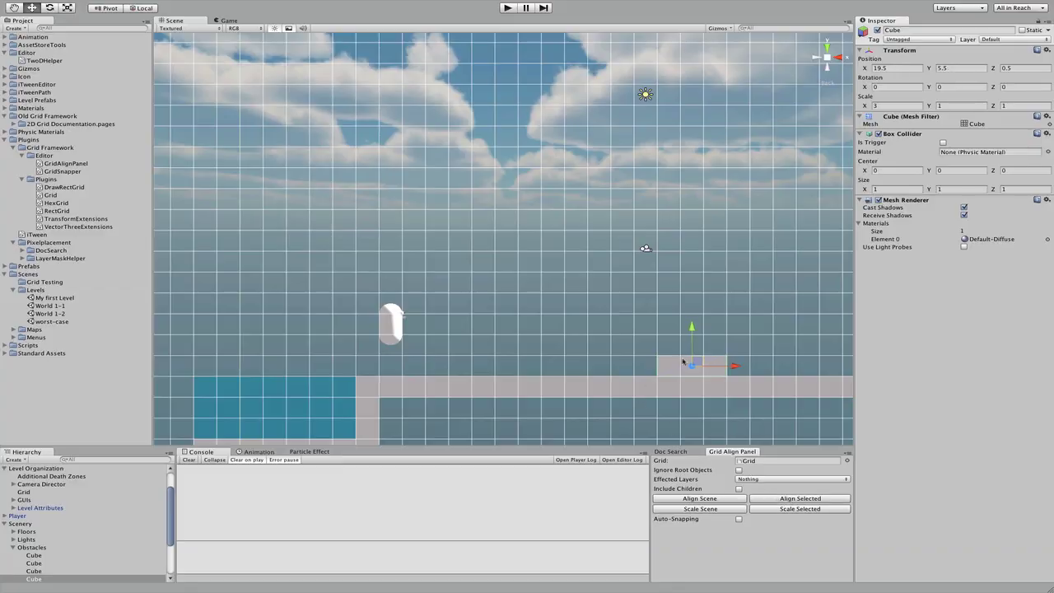
{"action": "scroll", "coordinate": [695, 379], "scroll_direction": "up", "scroll_amount": 2}
{"action": "scroll", "coordinate": [709, 398], "scroll_direction": "down", "scroll_amount": 3}
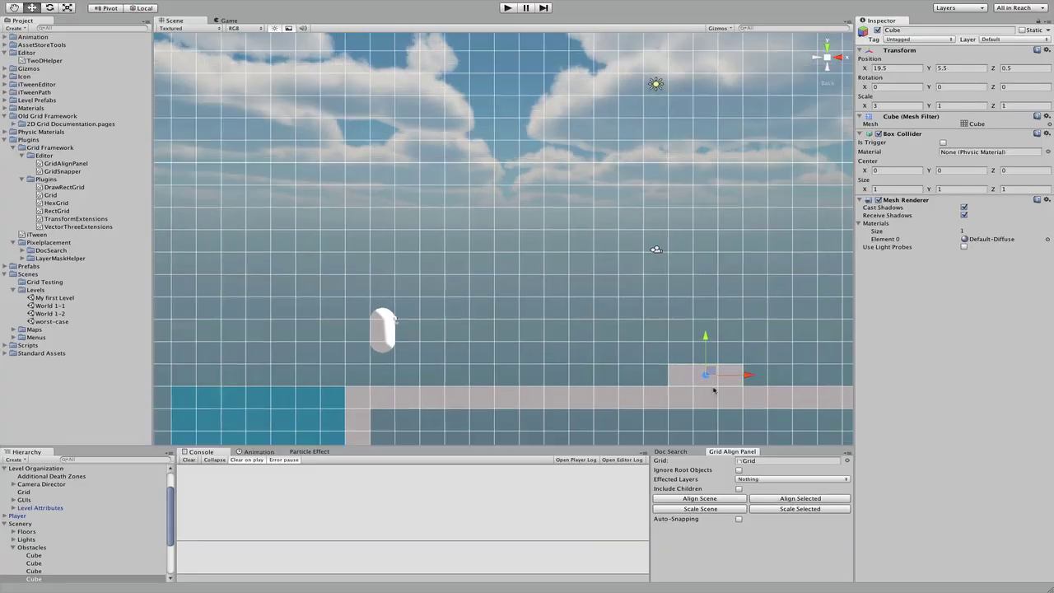
Step: Push the cube off the grid, snap it back, then move it up-left on the grid
{"action": "mouse_move", "coordinate": [703, 365]}
{"action": "left_mouse_down"}
{"action": "mouse_move", "coordinate": [531, 263]}
{"action": "mouse_move", "coordinate": [697, 347]}
{"action": "mouse_move", "coordinate": [742, 356]}
{"action": "mouse_move", "coordinate": [723, 367]}
{"action": "left_mouse_up"}
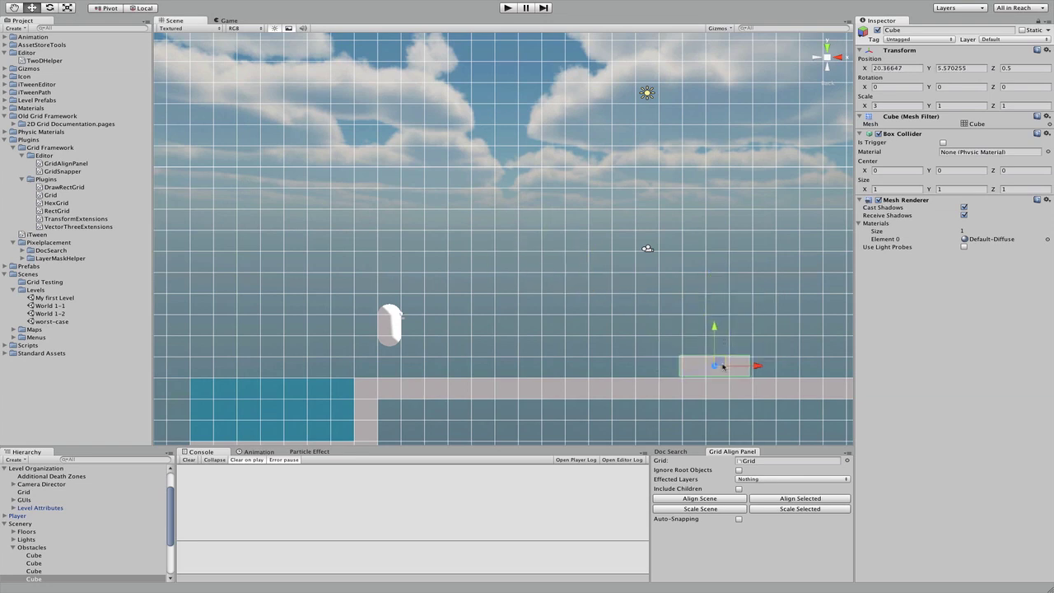
{"action": "scroll", "coordinate": [733, 338], "scroll_direction": "up", "scroll_amount": 4}
{"action": "middle_click_drag", "start_coordinate": [743, 326], "coordinate": [687, 273]}
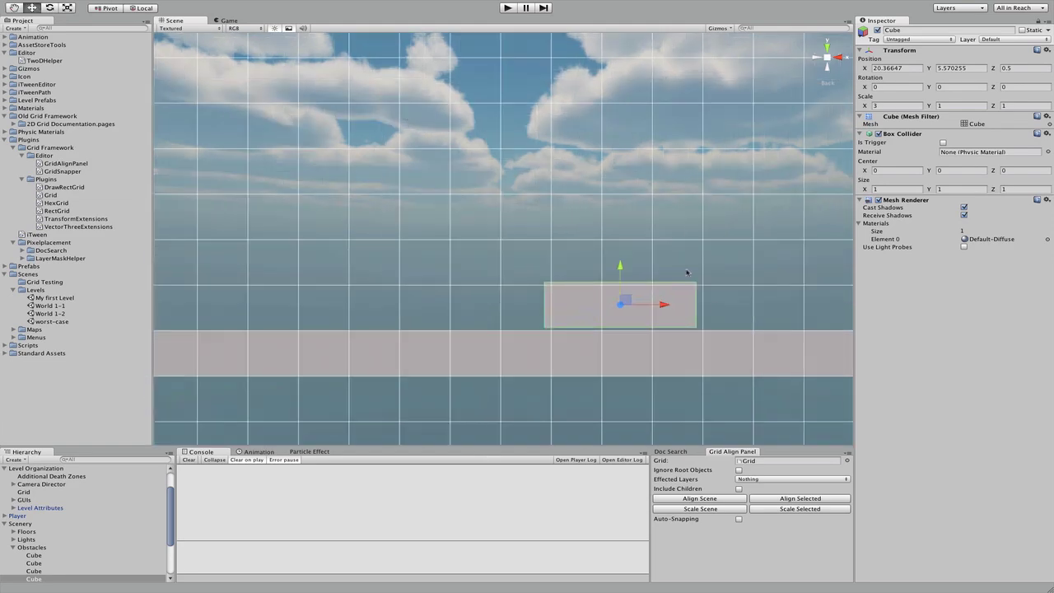
{"action": "left_click", "coordinate": [765, 499]}
{"action": "scroll", "coordinate": [583, 283], "scroll_direction": "down", "scroll_amount": 1}
{"action": "scroll", "coordinate": [583, 284], "scroll_direction": "down", "scroll_amount": 2}
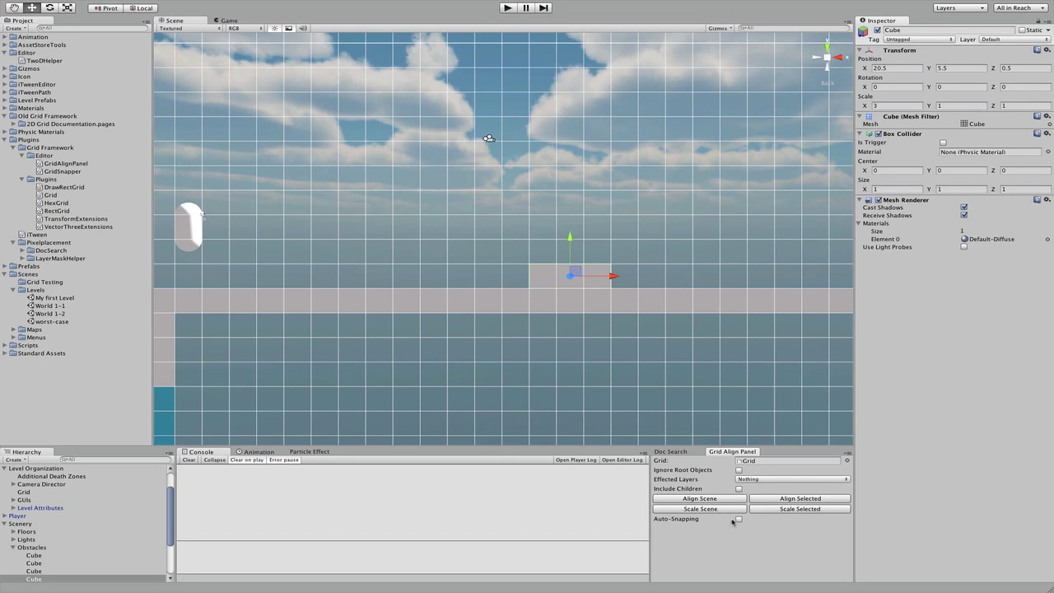
{"action": "left_click_drag", "start_coordinate": [564, 263], "coordinate": [598, 284]}
{"action": "scroll", "coordinate": [494, 300], "scroll_direction": "down", "scroll_amount": 3}
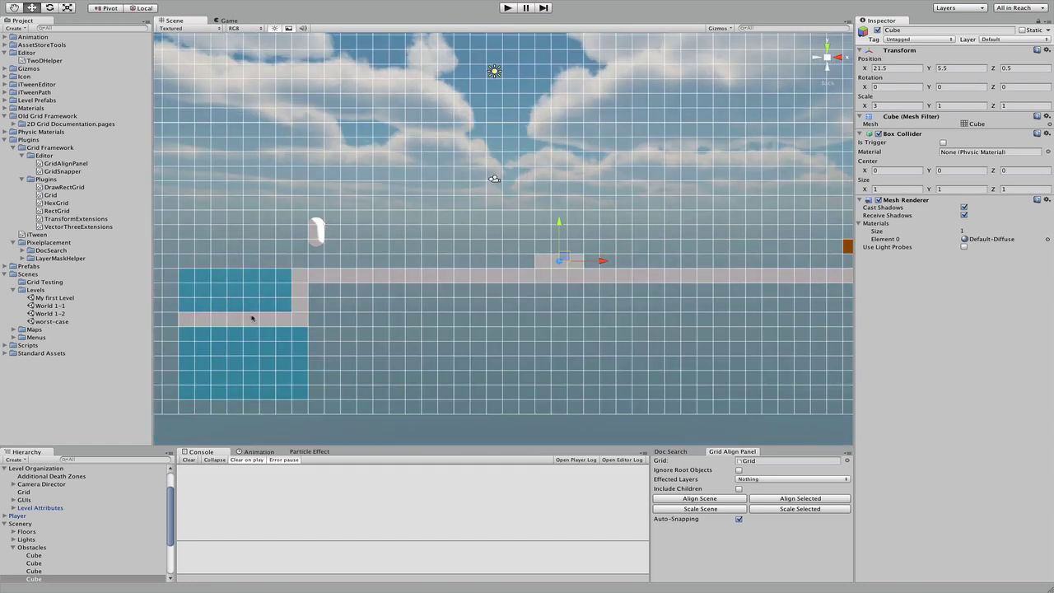
Step: Multi-select a floor piece, the small block and the long floor strip
{"action": "left_click", "coordinate": [252, 322]}
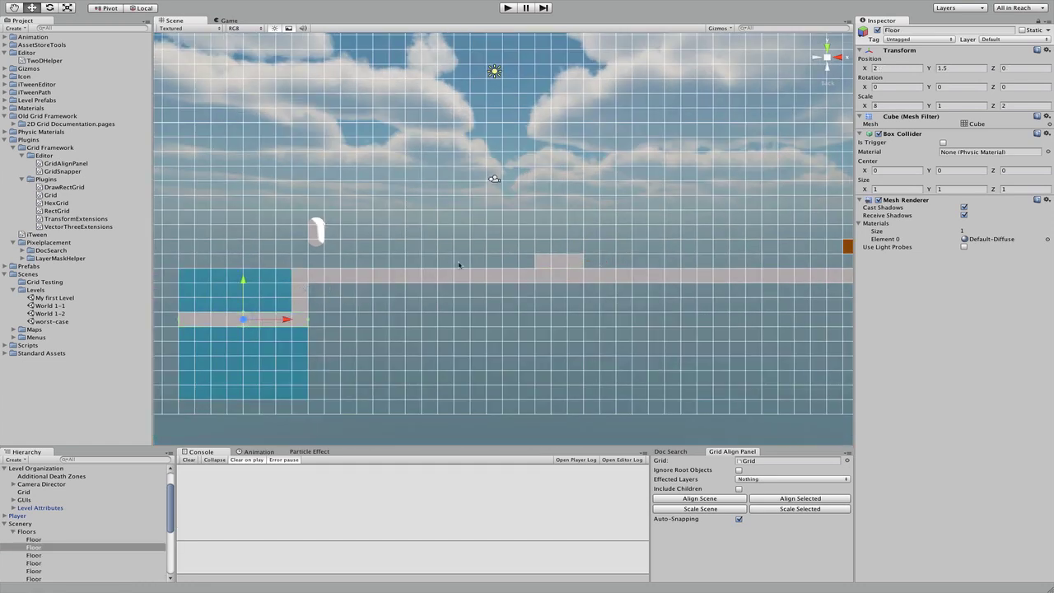
{"action": "left_click", "coordinate": [559, 262], "text": "shift"}
{"action": "left_click", "coordinate": [459, 276], "text": "shift"}
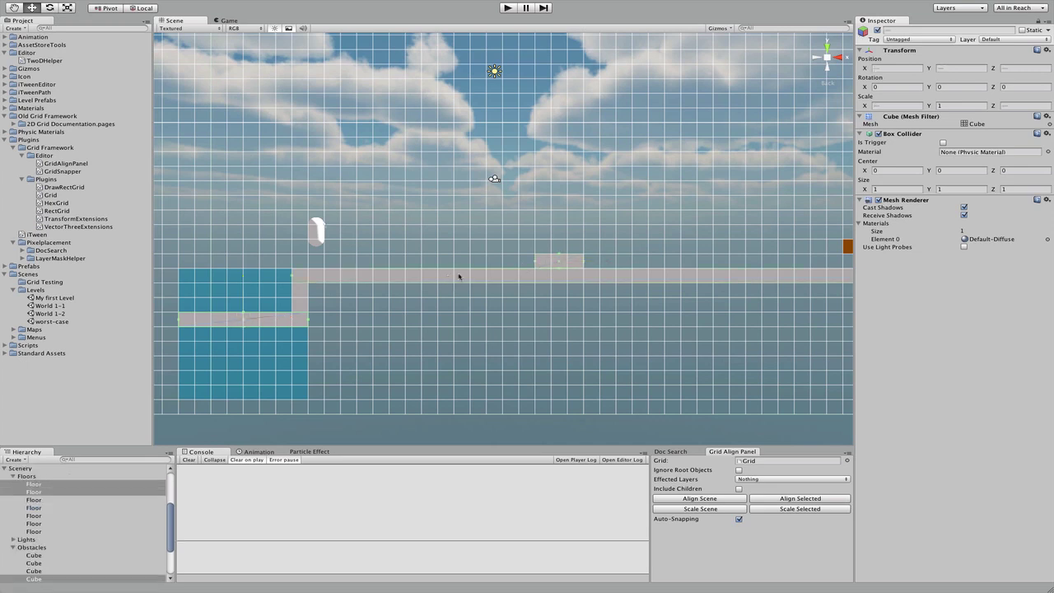
{"action": "scroll", "coordinate": [566, 318], "scroll_direction": "down", "scroll_amount": 2}
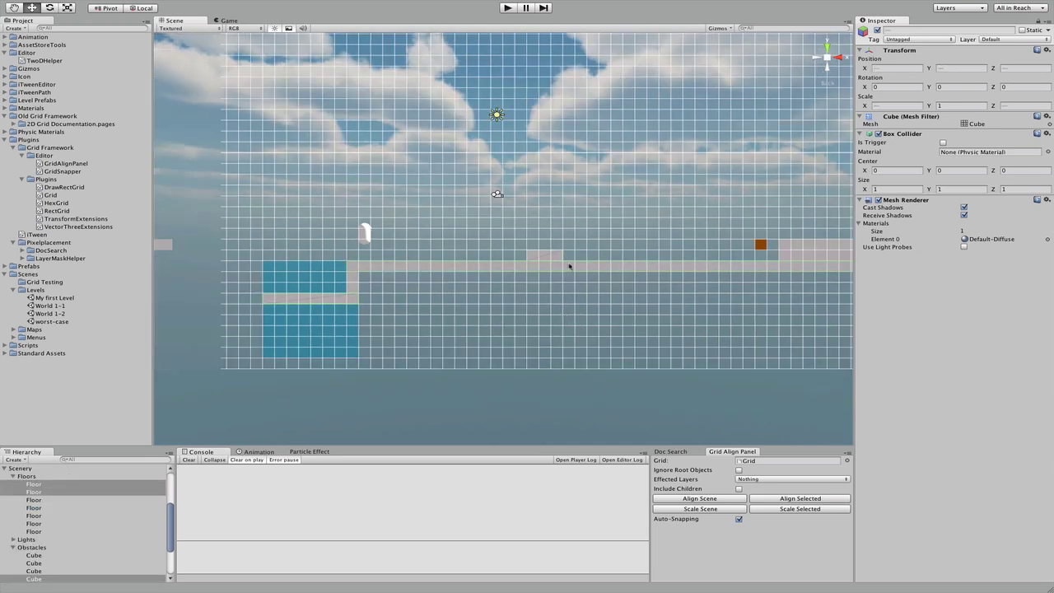
{"action": "key", "text": "Up"}
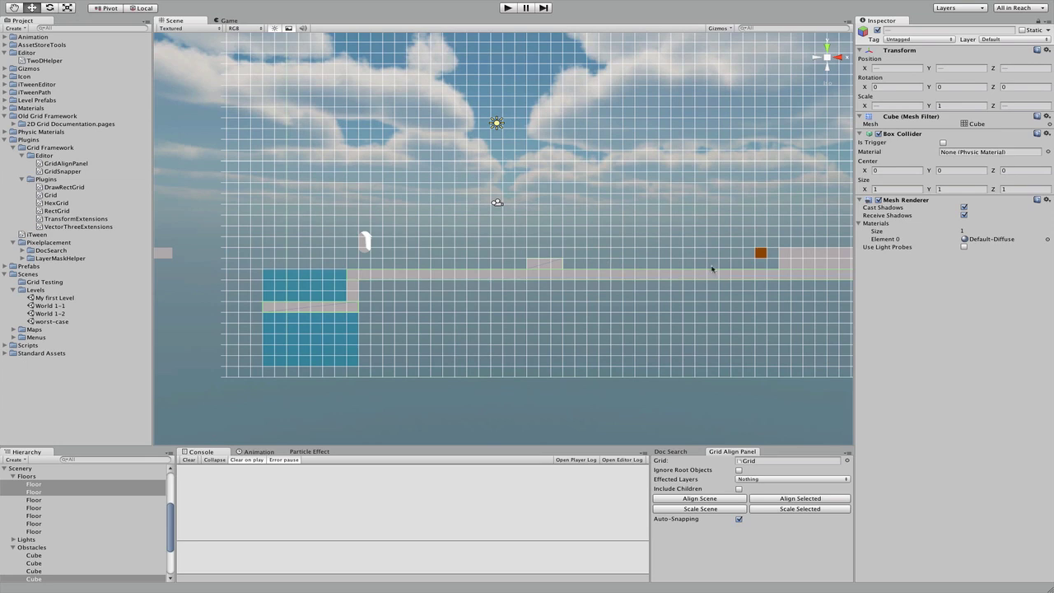
{"action": "middle_click_drag", "start_coordinate": [712, 269], "coordinate": [475, 267]}
Step: Move the selected floor pieces up and right, then undo with Ctrl+Z
{"action": "left_click_drag", "start_coordinate": [682, 262], "coordinate": [603, 293]}
{"action": "scroll", "coordinate": [615, 341], "scroll_direction": "down", "scroll_amount": 3}
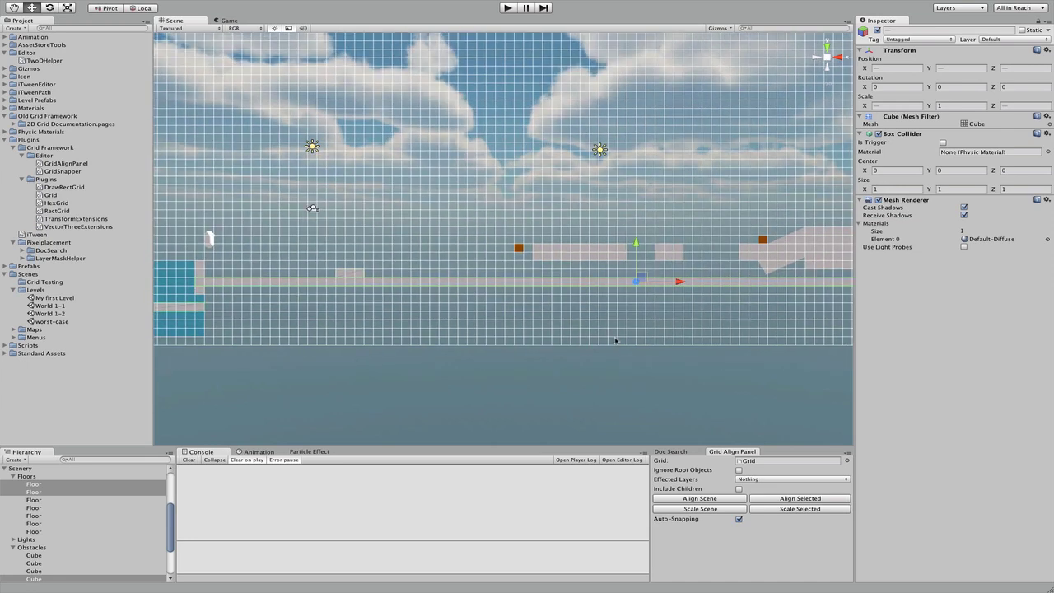
{"action": "key", "text": "ctrl+z"}
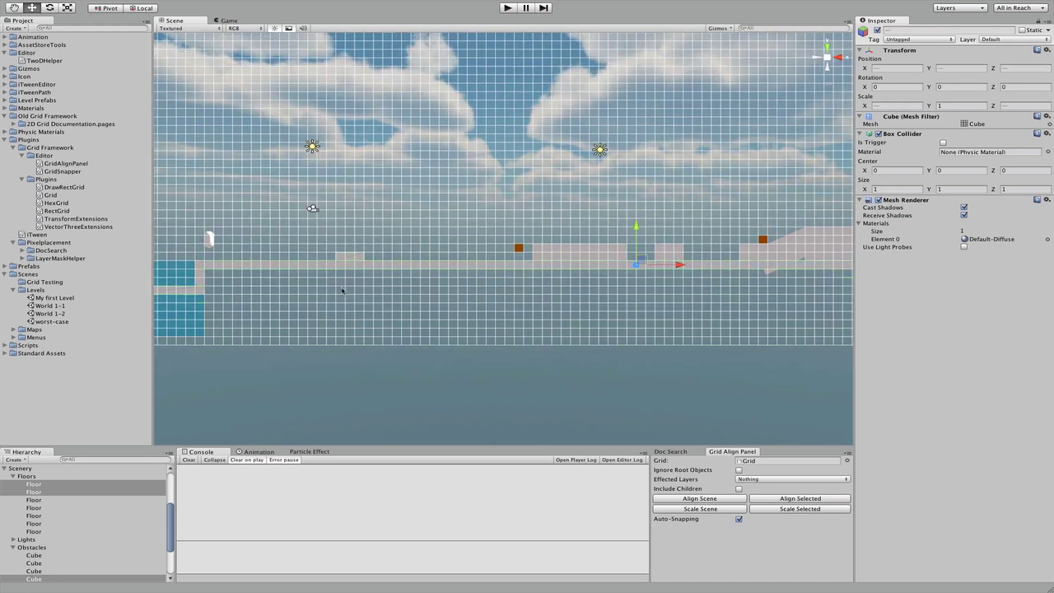
{"action": "scroll", "coordinate": [449, 247], "scroll_direction": "up", "scroll_amount": 3}
{"action": "right_click_drag", "start_coordinate": [426, 252], "coordinate": [533, 257]}
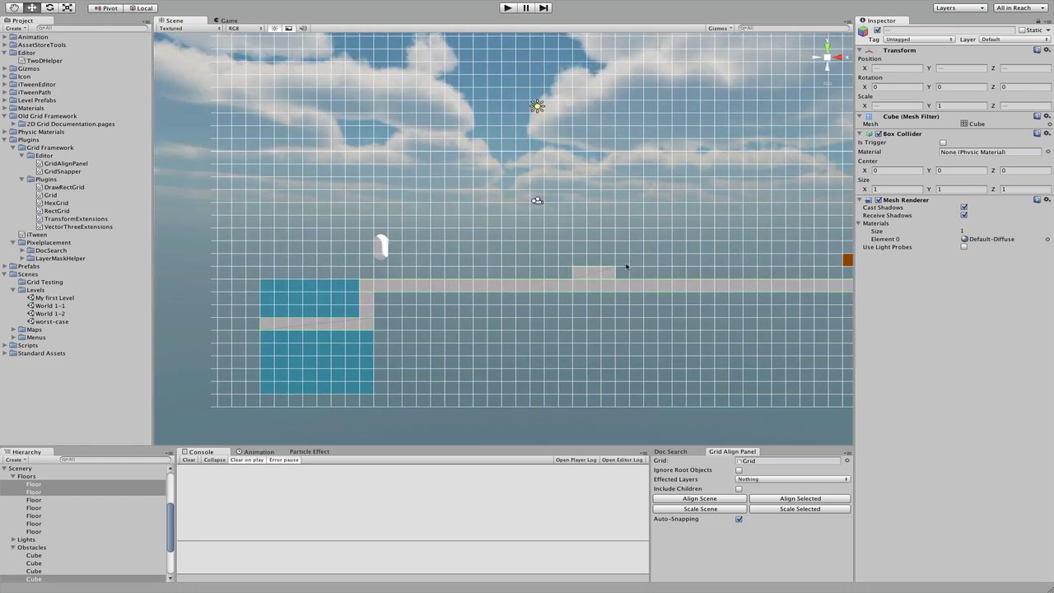
Step: Lift the grey cube up-left to the grid-aligned spot X 19.5, Y 10.5
{"action": "left_click", "coordinate": [594, 274]}
{"action": "left_click_drag", "start_coordinate": [592, 269], "coordinate": [566, 208]}
{"action": "scroll", "coordinate": [569, 208], "scroll_direction": "up", "scroll_amount": 3}
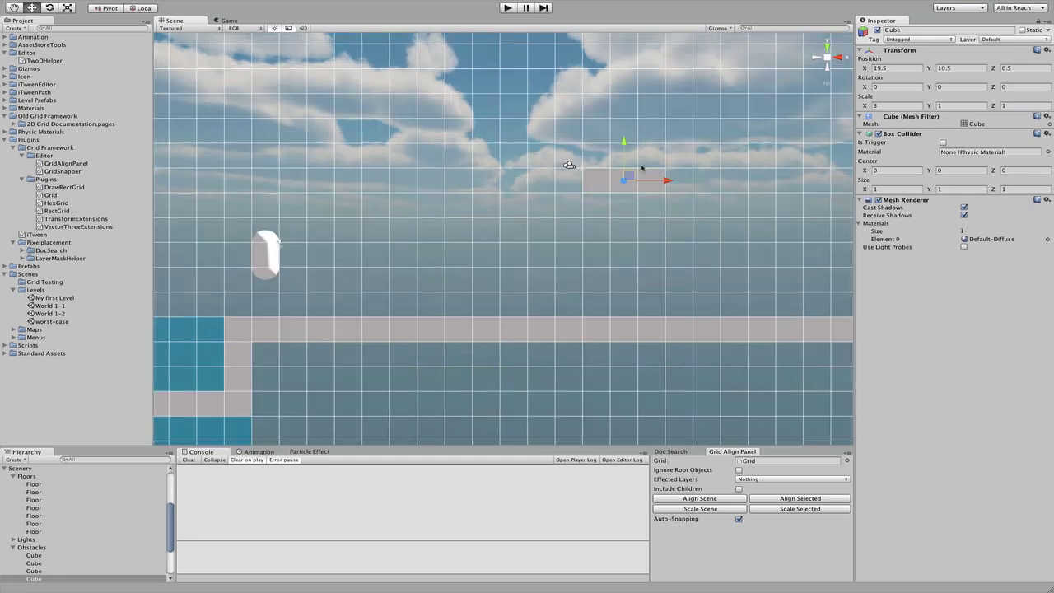
Step: Move the grey cube to 18.5, 8.5, disable Auto-Snapping, and stretch it to about 4.57 on X
{"action": "left_click_drag", "start_coordinate": [630, 175], "coordinate": [599, 222]}
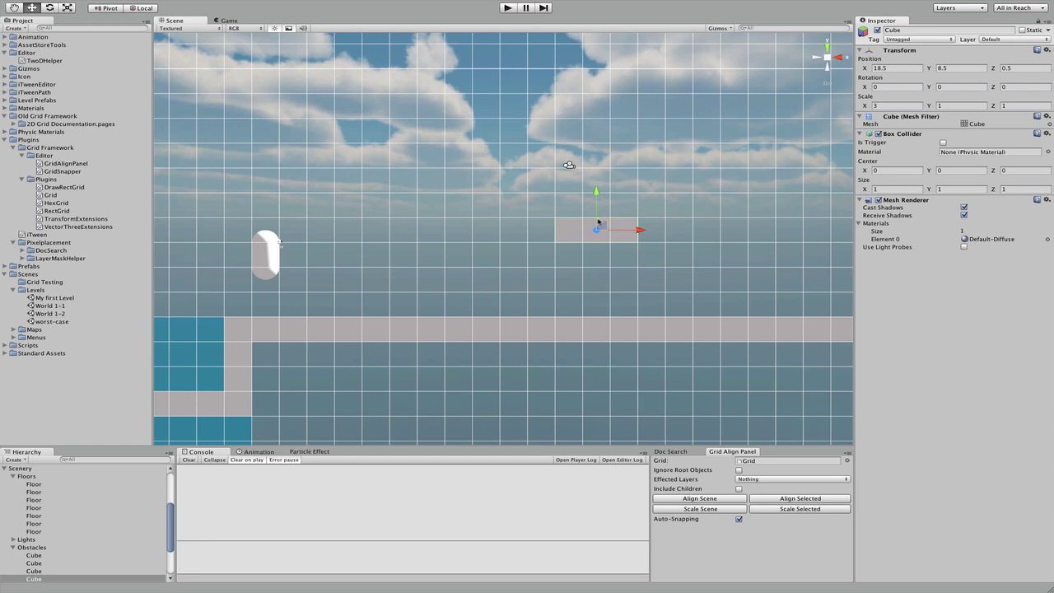
{"action": "key", "text": "e"}
{"action": "key", "text": "r"}
{"action": "left_click", "coordinate": [738, 519]}
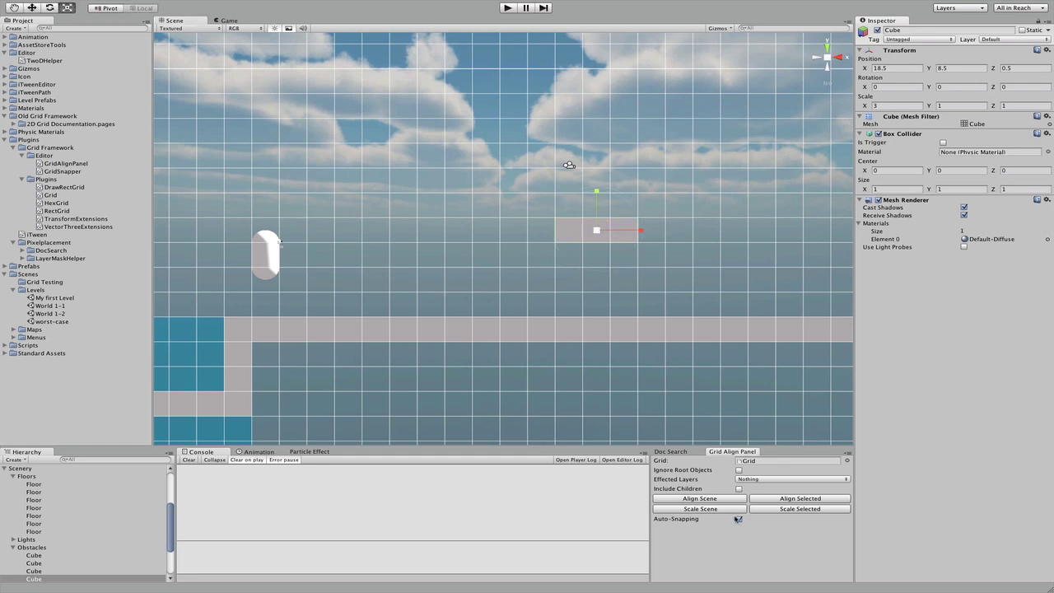
{"action": "left_click", "coordinate": [739, 520]}
{"action": "left_click_drag", "start_coordinate": [641, 232], "coordinate": [665, 232]}
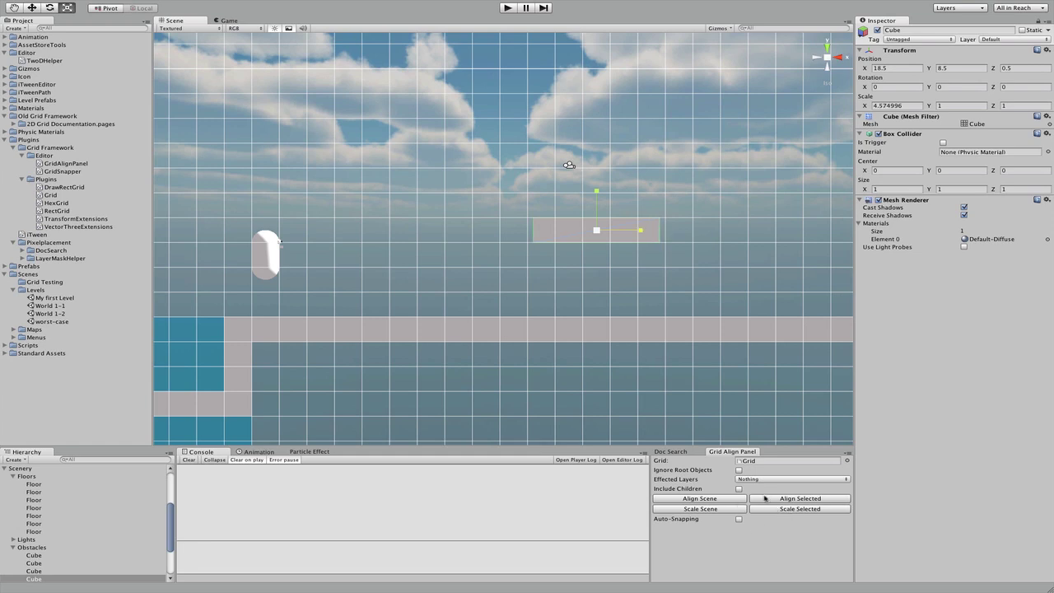
{"action": "left_click", "coordinate": [704, 510]}
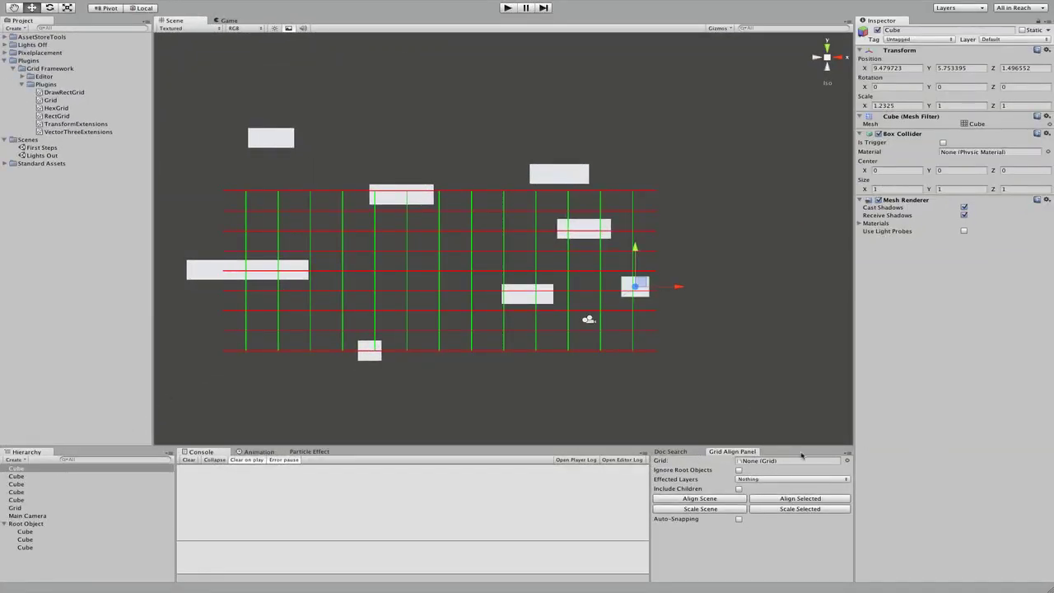
Step: Make Grid the alignment grid and drag the wide cube from above down into it
{"action": "left_click_drag", "start_coordinate": [15, 511], "coordinate": [751, 465]}
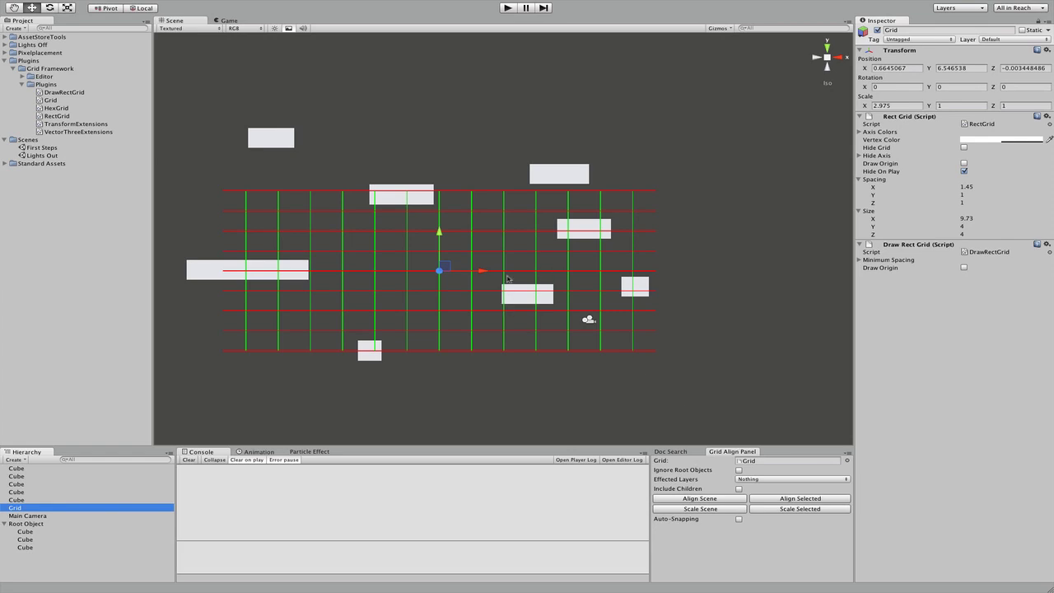
{"action": "left_click", "coordinate": [399, 193]}
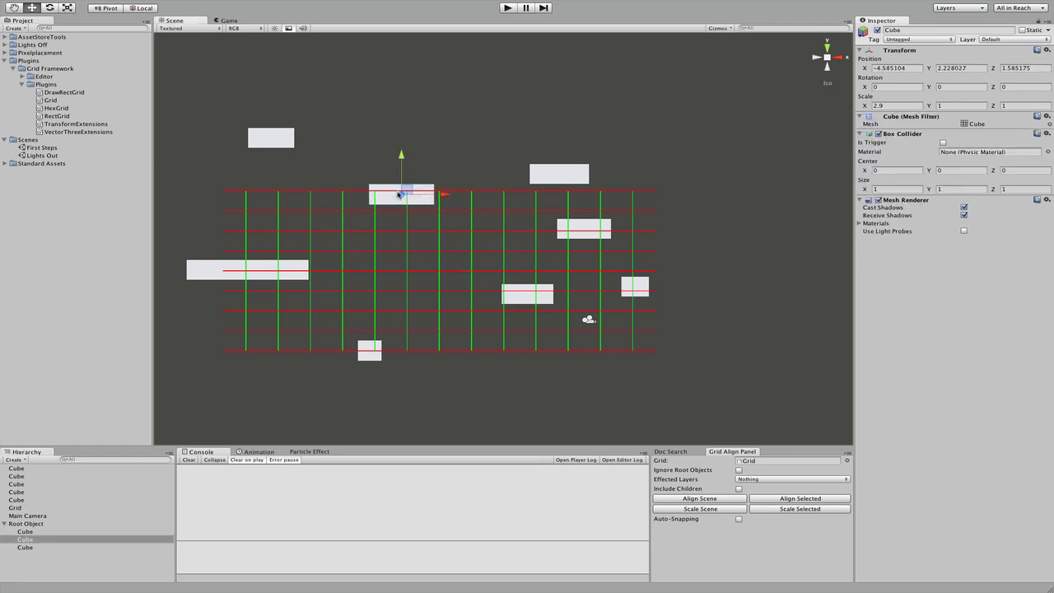
{"action": "left_click_drag", "start_coordinate": [399, 193], "coordinate": [444, 215]}
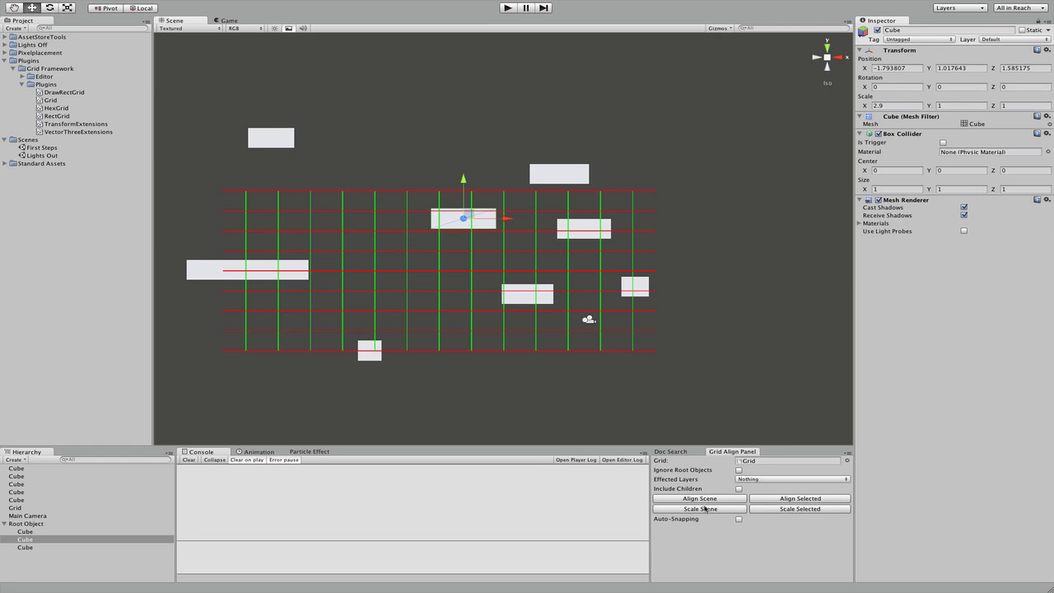
Step: Scale the wide cube to the grid, move it lower-left, and align it to the grid lines
{"action": "left_click", "coordinate": [772, 507]}
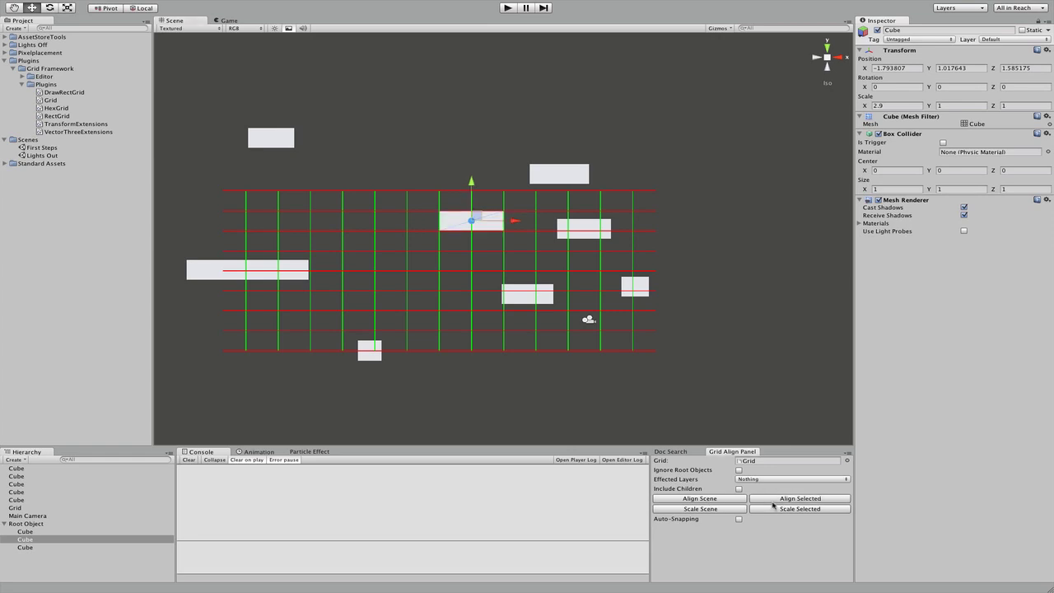
{"action": "scroll", "coordinate": [459, 216], "scroll_direction": "up", "scroll_amount": 2}
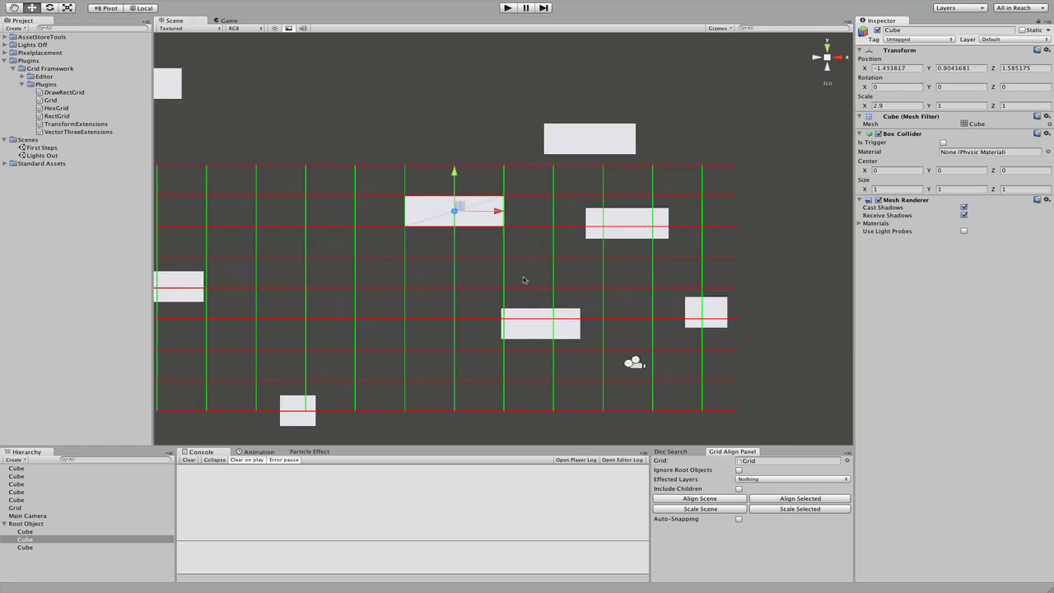
{"action": "left_click_drag", "start_coordinate": [461, 208], "coordinate": [346, 265]}
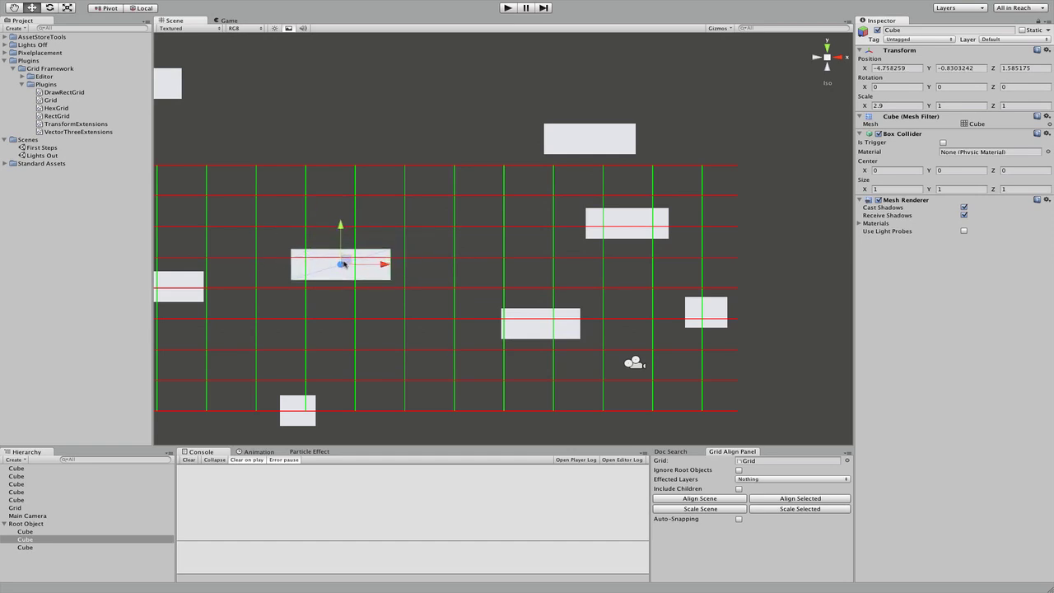
{"action": "left_click", "coordinate": [800, 507]}
{"action": "scroll", "coordinate": [288, 317], "scroll_direction": "down", "scroll_amount": 2}
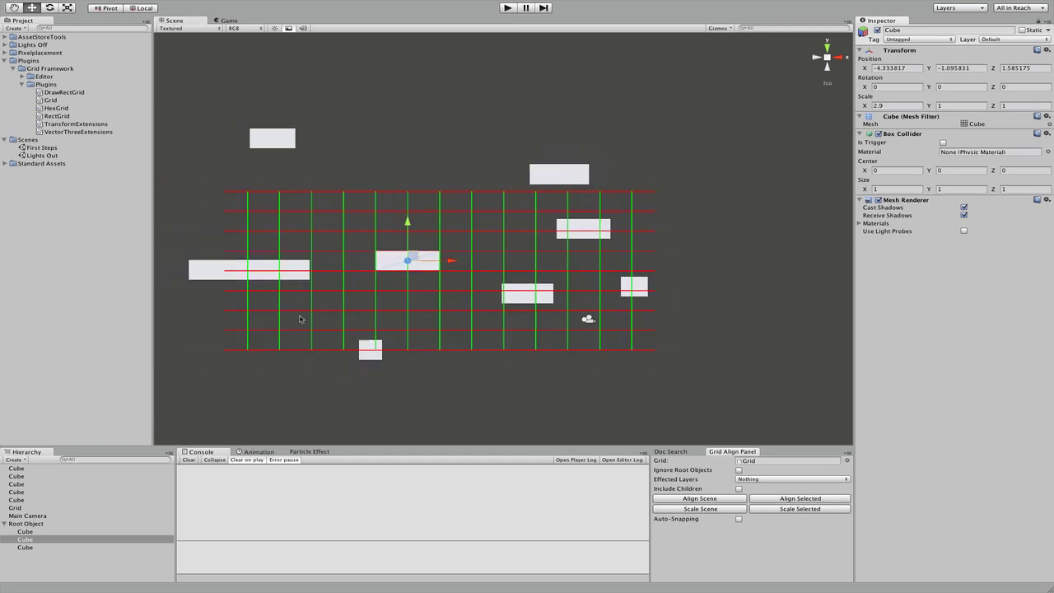
{"action": "left_click", "coordinate": [444, 301]}
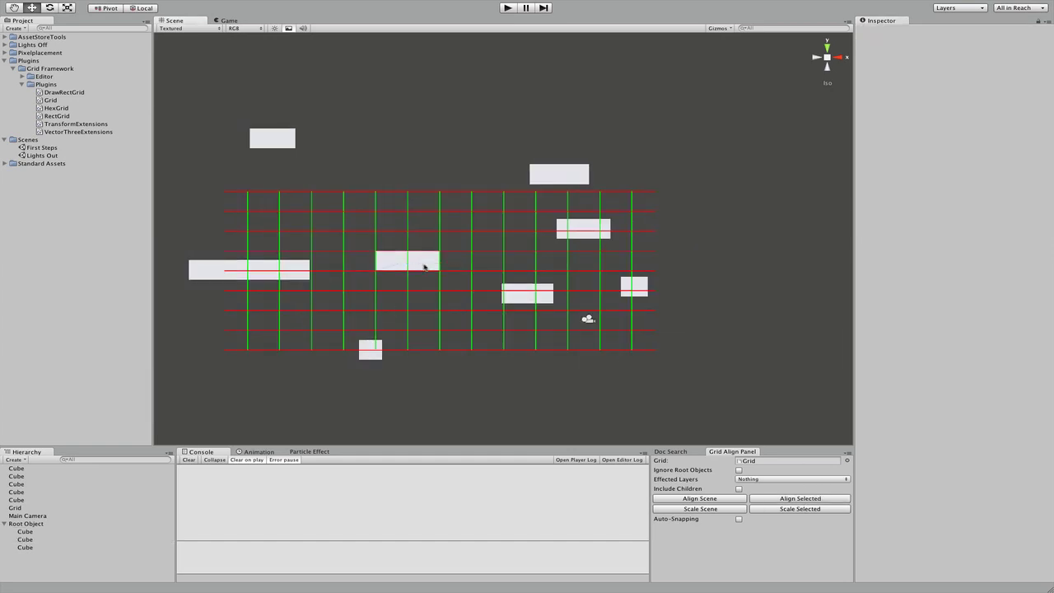
Step: Align the lower cube near the camera onto the grid with Align Selected
{"action": "left_click", "coordinate": [424, 267]}
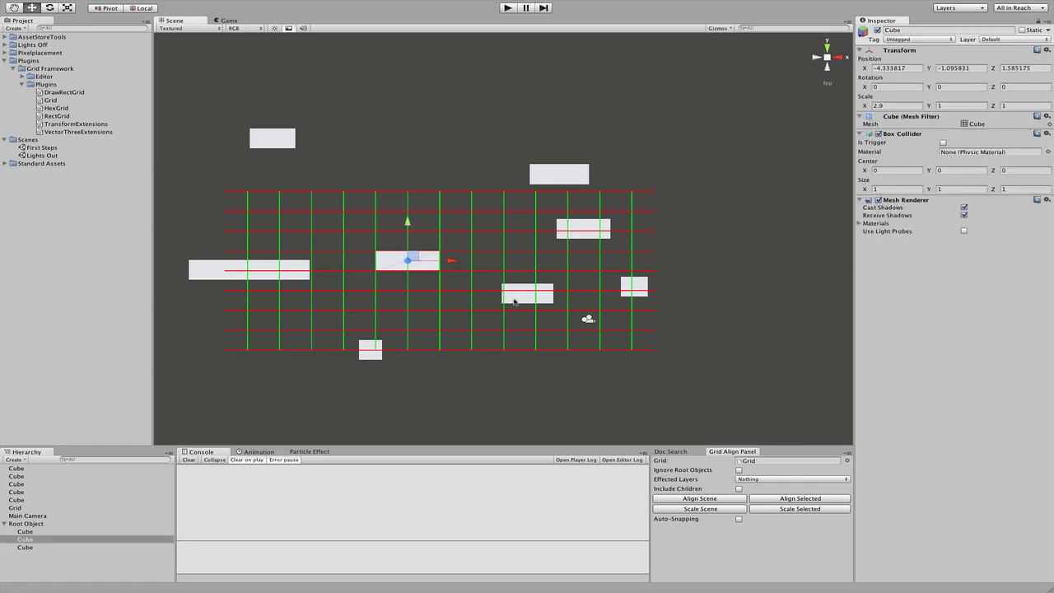
{"action": "left_click", "coordinate": [513, 299]}
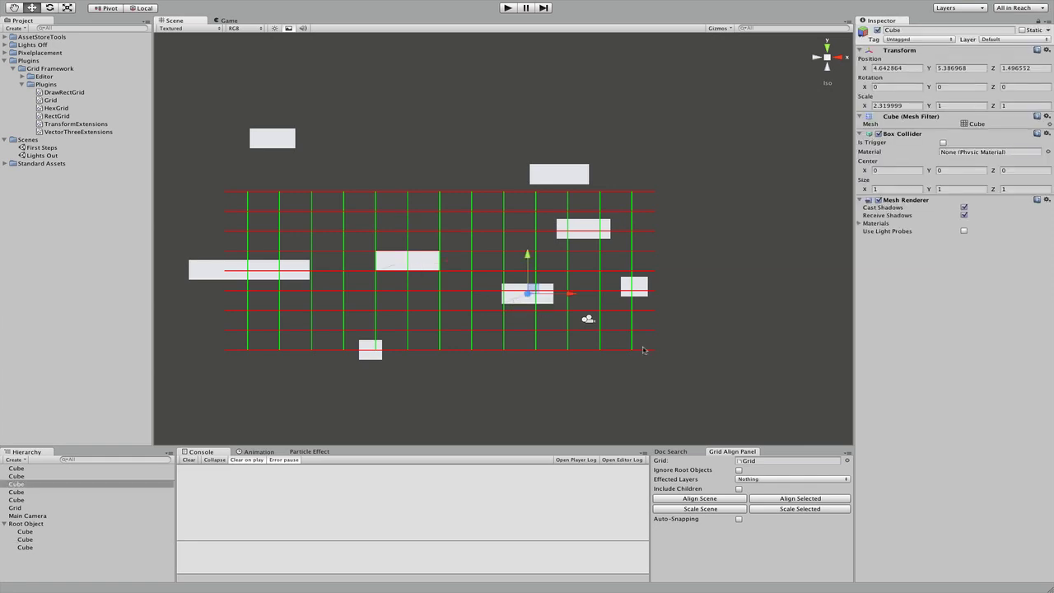
{"action": "left_click", "coordinate": [807, 499]}
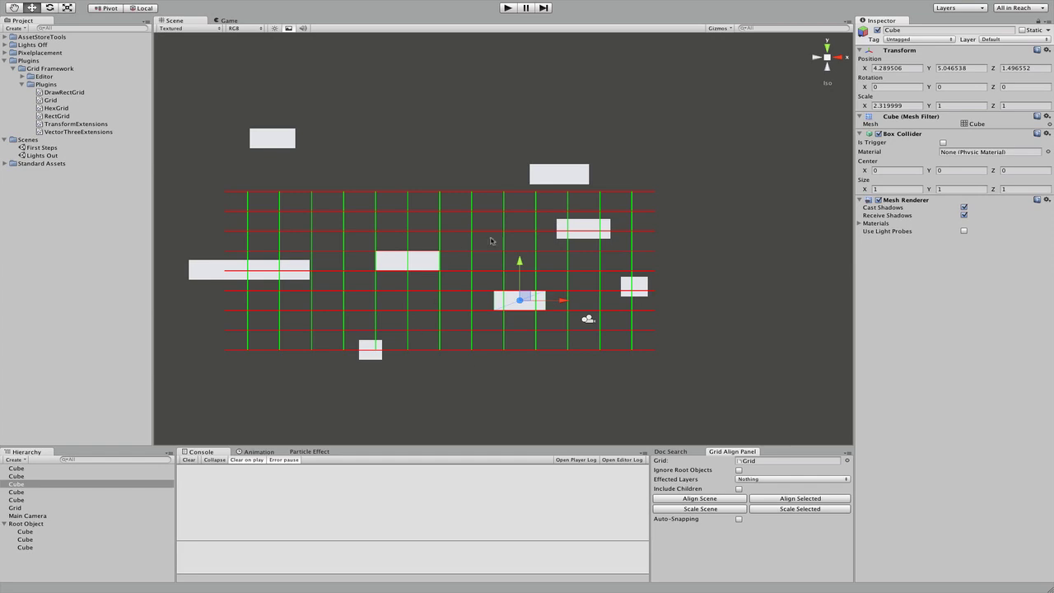
{"action": "left_click", "coordinate": [558, 344]}
{"action": "scroll", "coordinate": [558, 344], "scroll_direction": "down", "scroll_amount": 2}
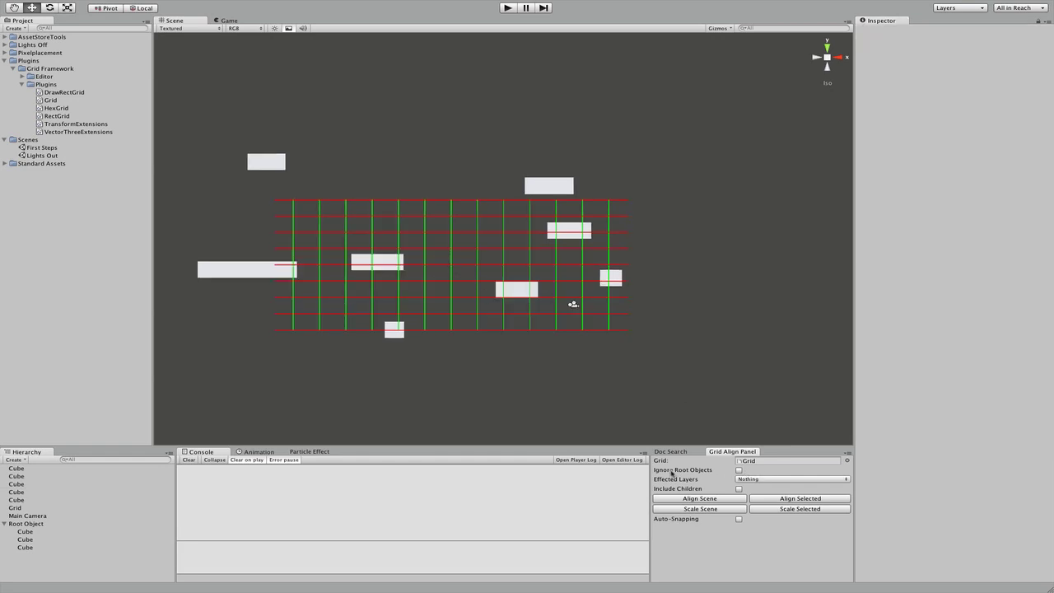
Step: Select Root Object, toggle Ignore Root Objects, and align its three child cubes to the grid
{"action": "left_click", "coordinate": [29, 524]}
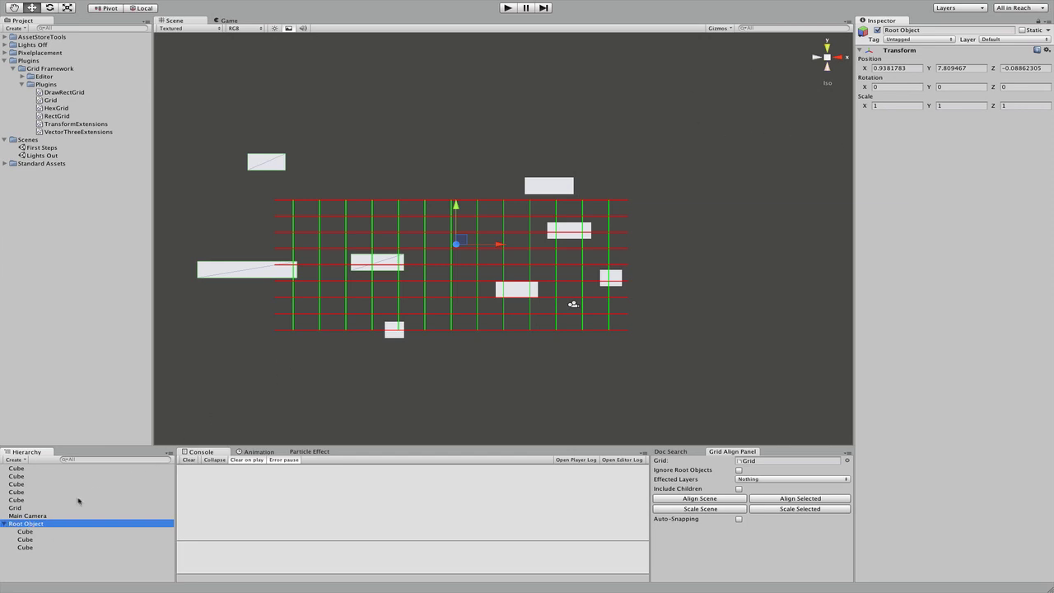
{"action": "left_click", "coordinate": [738, 470]}
{"action": "left_click", "coordinate": [835, 498]}
{"action": "left_click", "coordinate": [836, 498]}
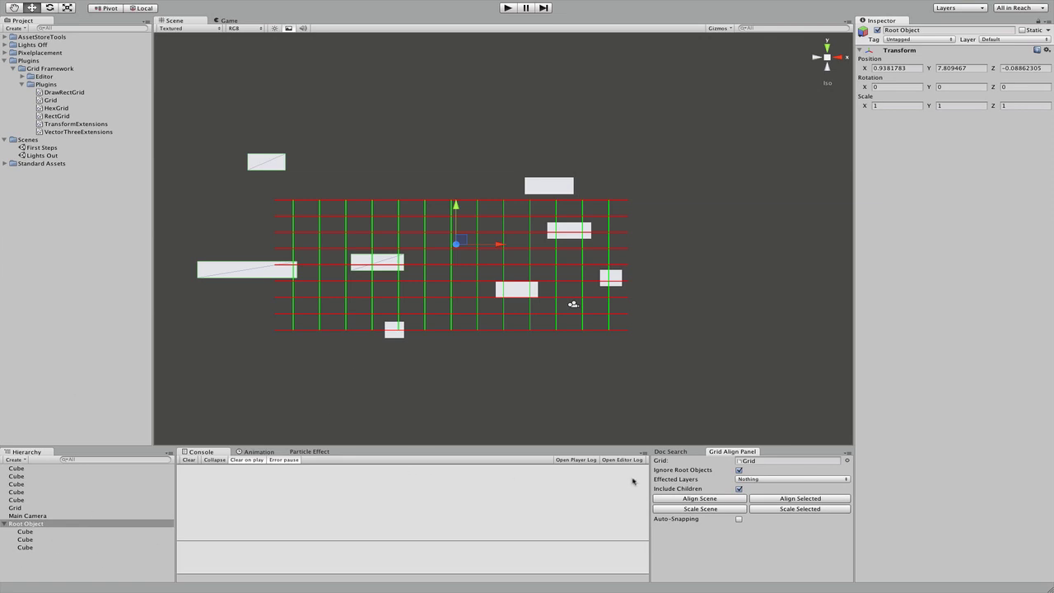
{"action": "left_click", "coordinate": [797, 499]}
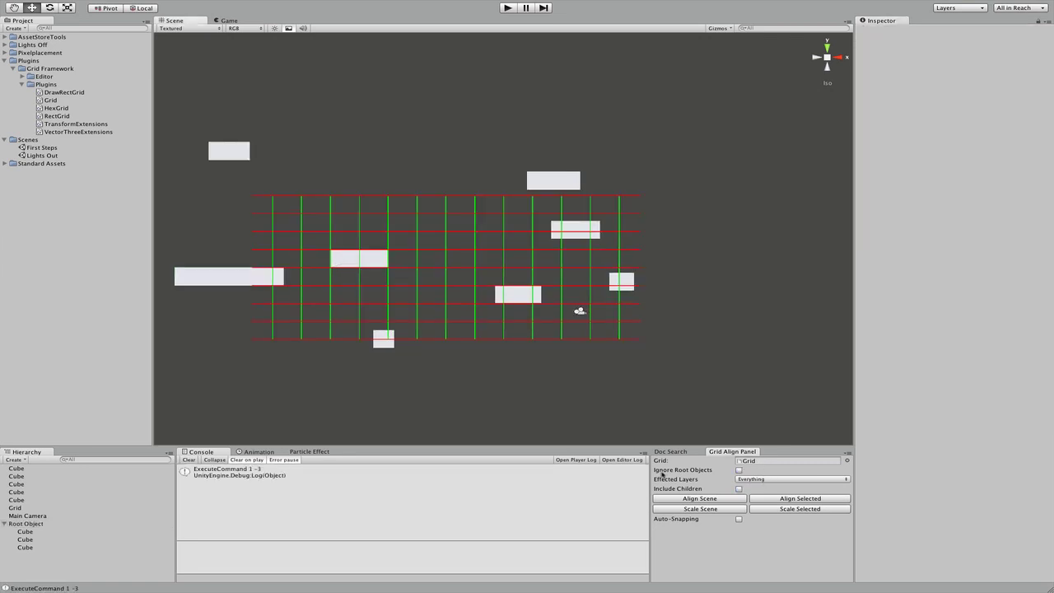
{"action": "left_click", "coordinate": [762, 480]}
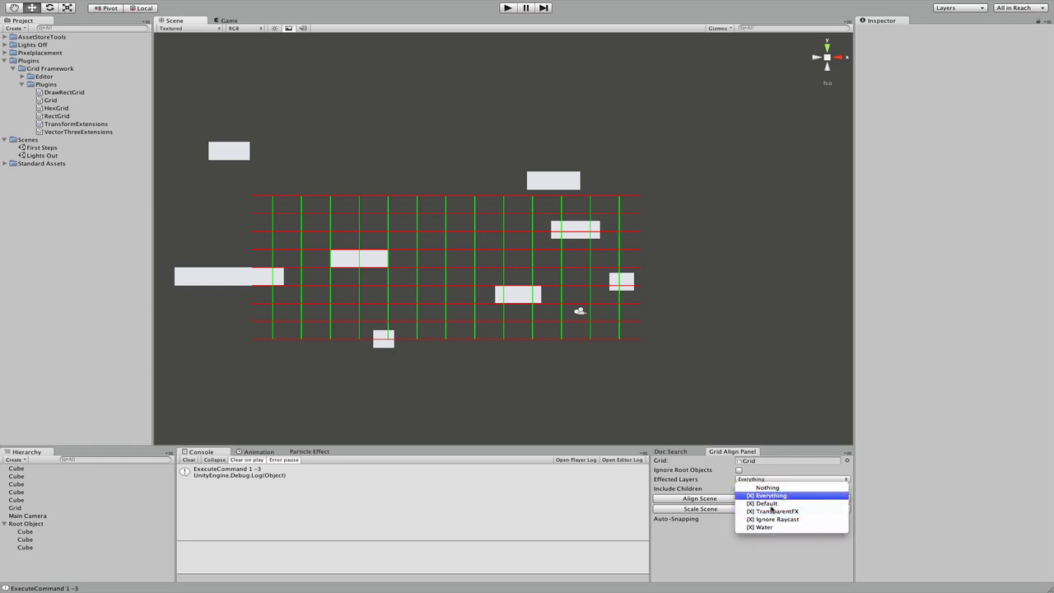
{"action": "left_click", "coordinate": [720, 490]}
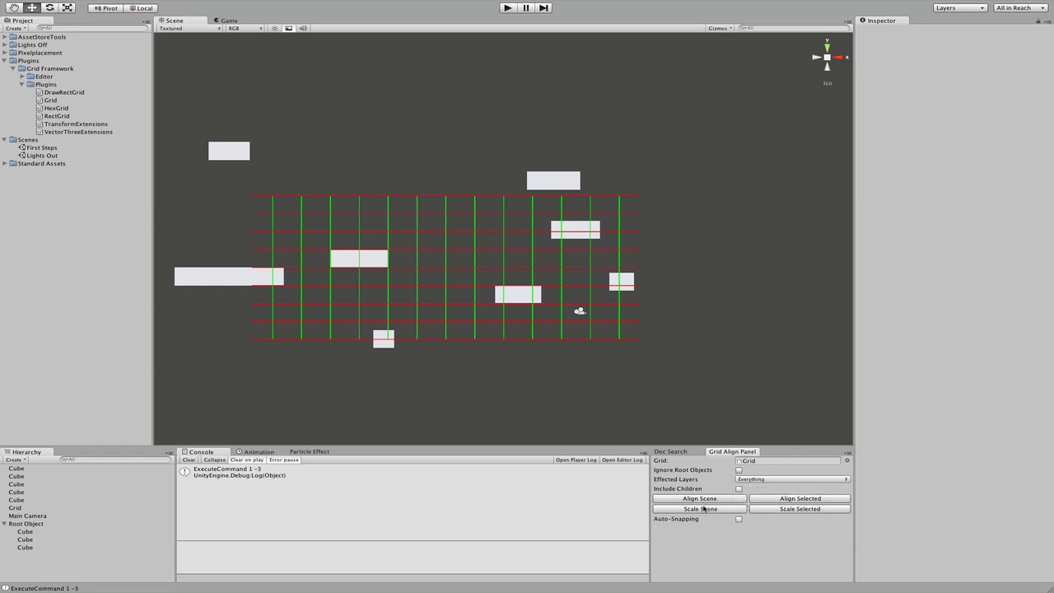
{"action": "left_click", "coordinate": [748, 481]}
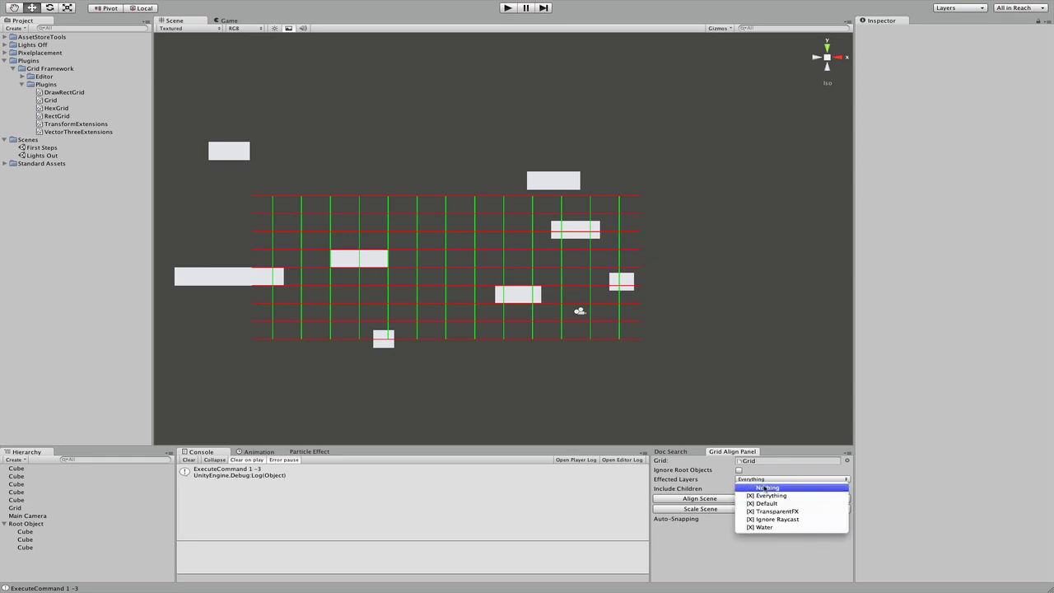
{"action": "left_click", "coordinate": [752, 487]}
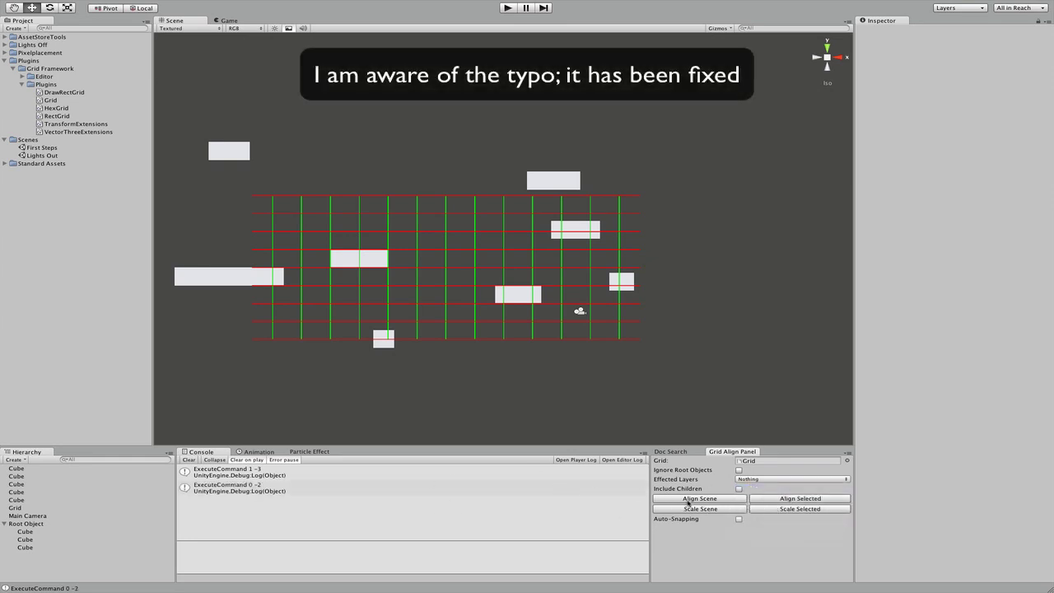
{"action": "left_click", "coordinate": [690, 508]}
{"action": "left_click", "coordinate": [688, 499]}
{"action": "left_click", "coordinate": [760, 479]}
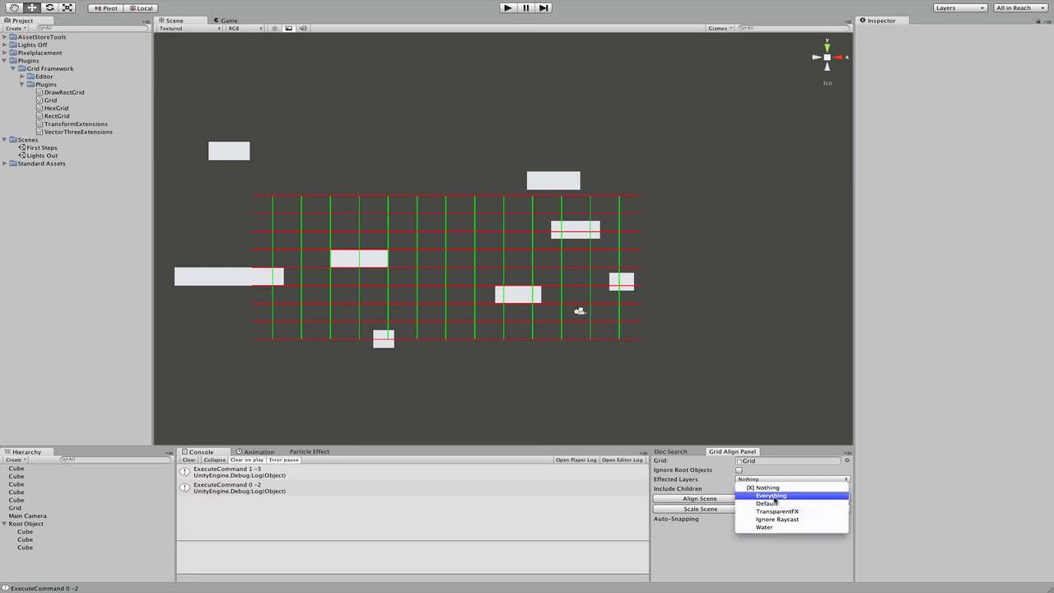
{"action": "left_click", "coordinate": [773, 496]}
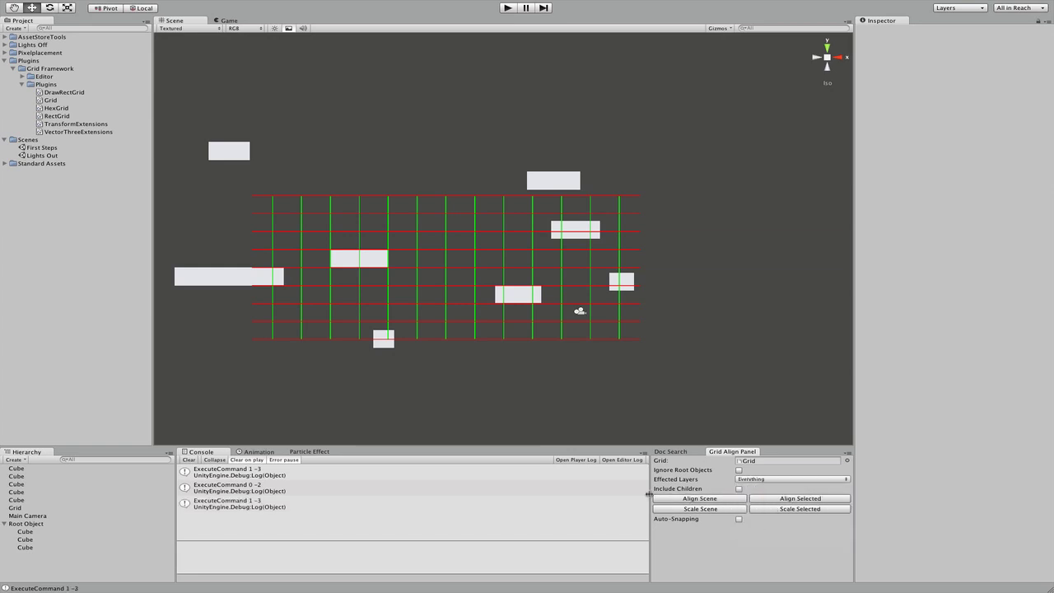
{"action": "left_click", "coordinate": [723, 509]}
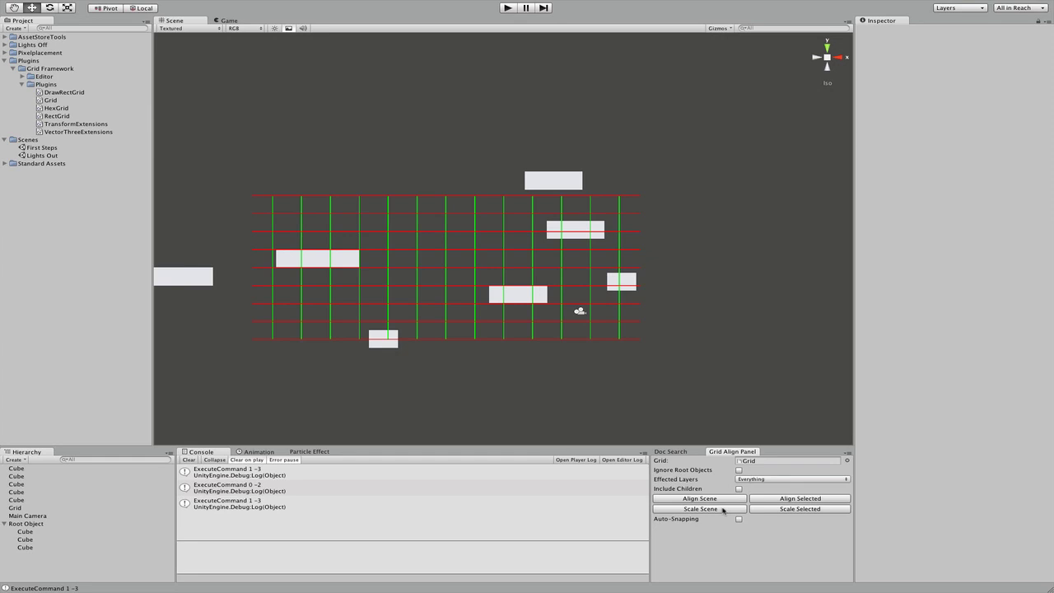
{"action": "left_click", "coordinate": [723, 509]}
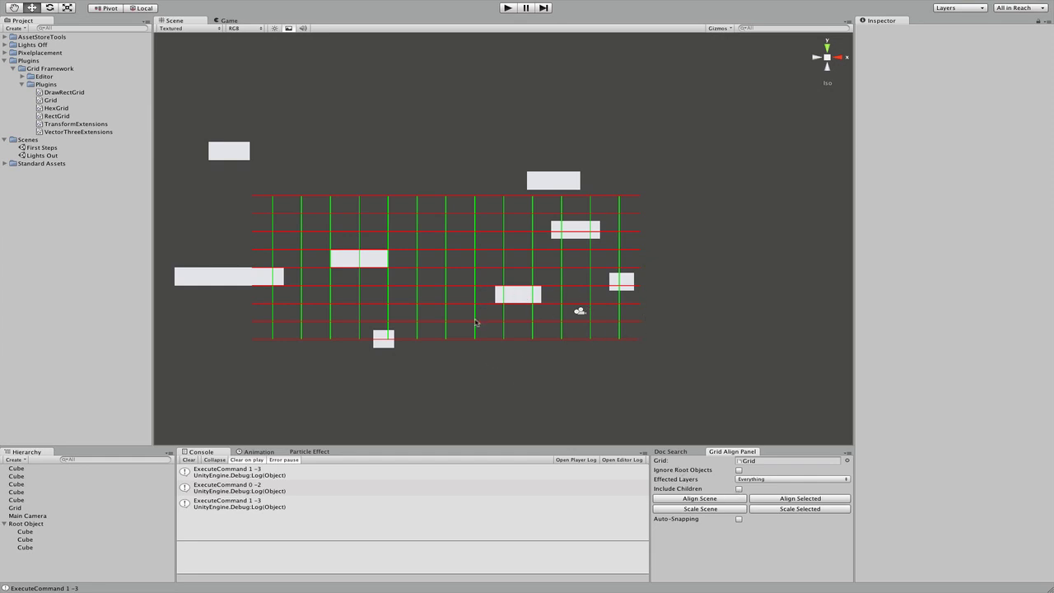
Step: Widen the lower-middle cube to fit grid cells and align every scene cube to the grid
{"action": "scroll", "coordinate": [476, 322], "scroll_direction": "up", "scroll_amount": 5}
{"action": "left_click", "coordinate": [543, 345]}
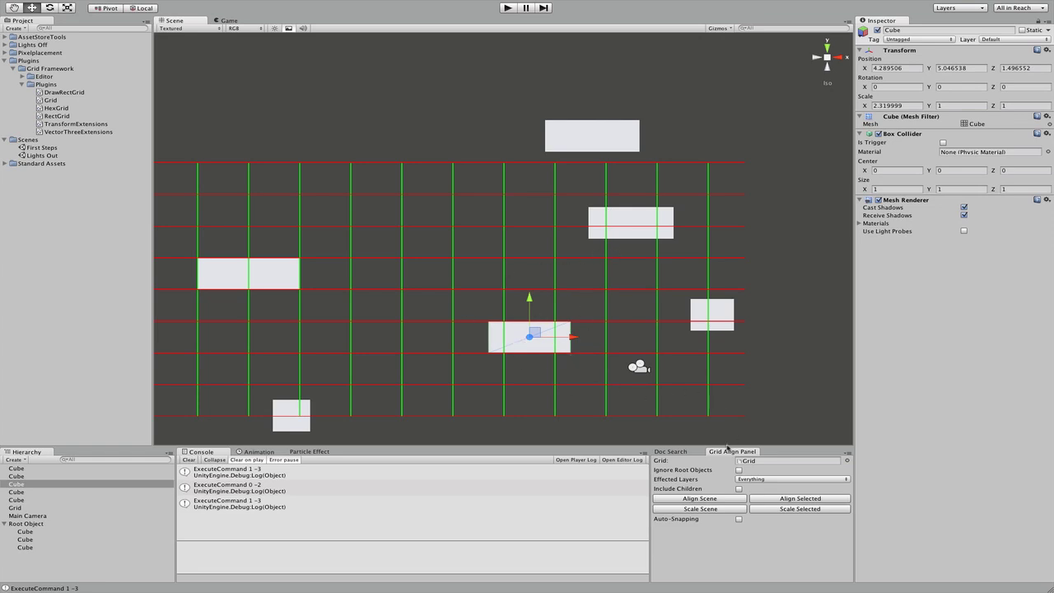
{"action": "left_click", "coordinate": [765, 509]}
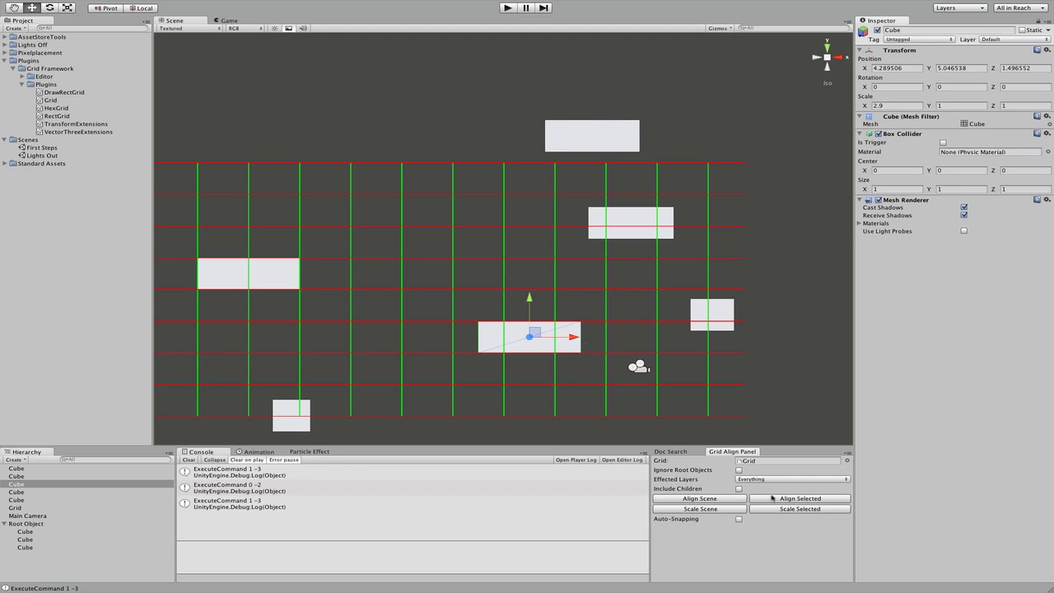
{"action": "left_click", "coordinate": [735, 500]}
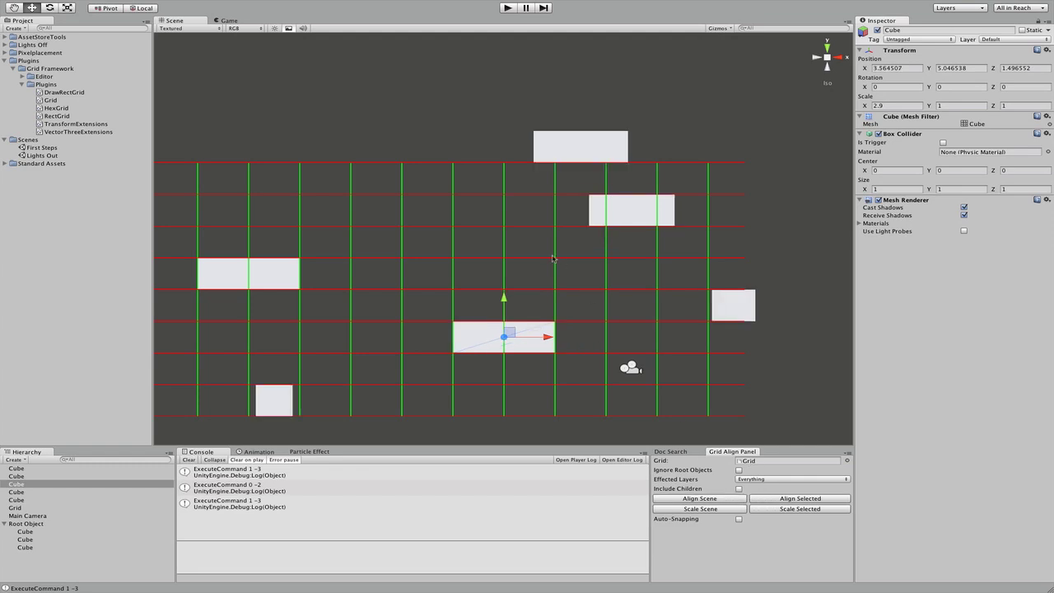
Step: Resize and snap the upper-right cube to two cells, the bottom cube to one, and the left wide cube
{"action": "left_click", "coordinate": [596, 205]}
{"action": "left_click", "coordinate": [799, 508]}
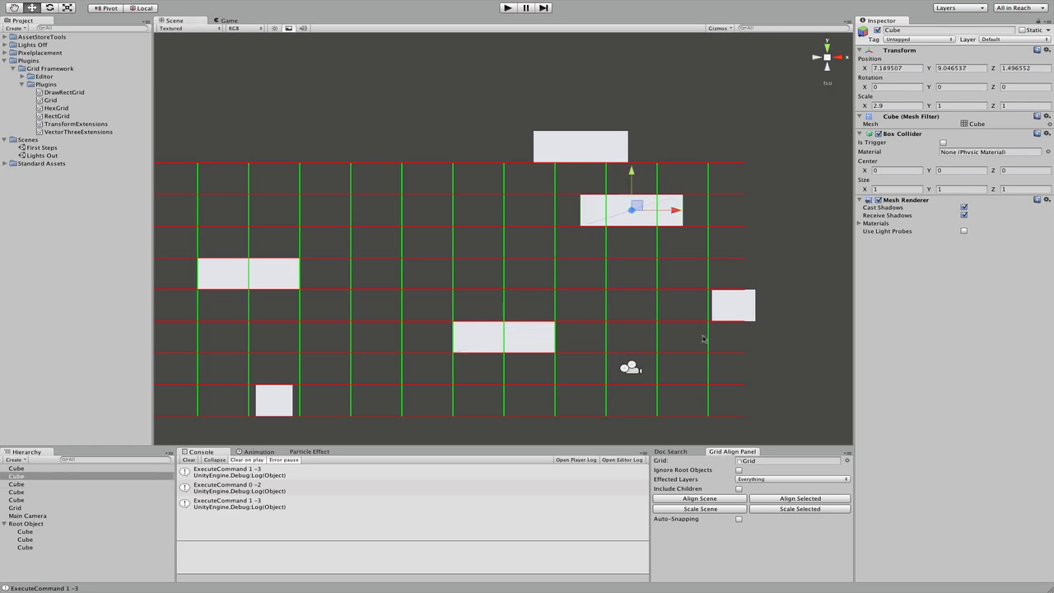
{"action": "left_click", "coordinate": [795, 499]}
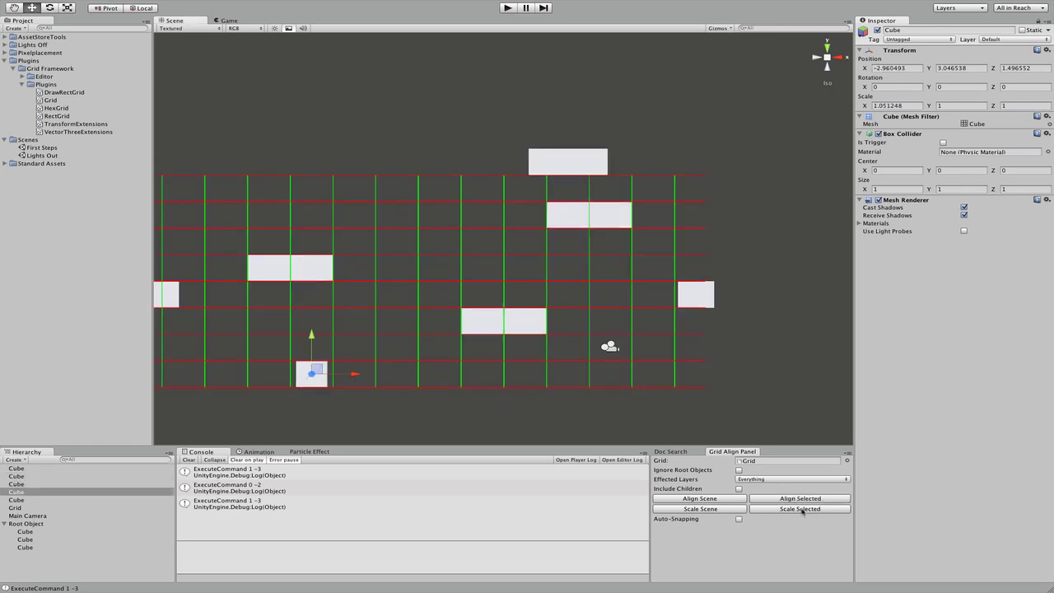
{"action": "left_click", "coordinate": [799, 509]}
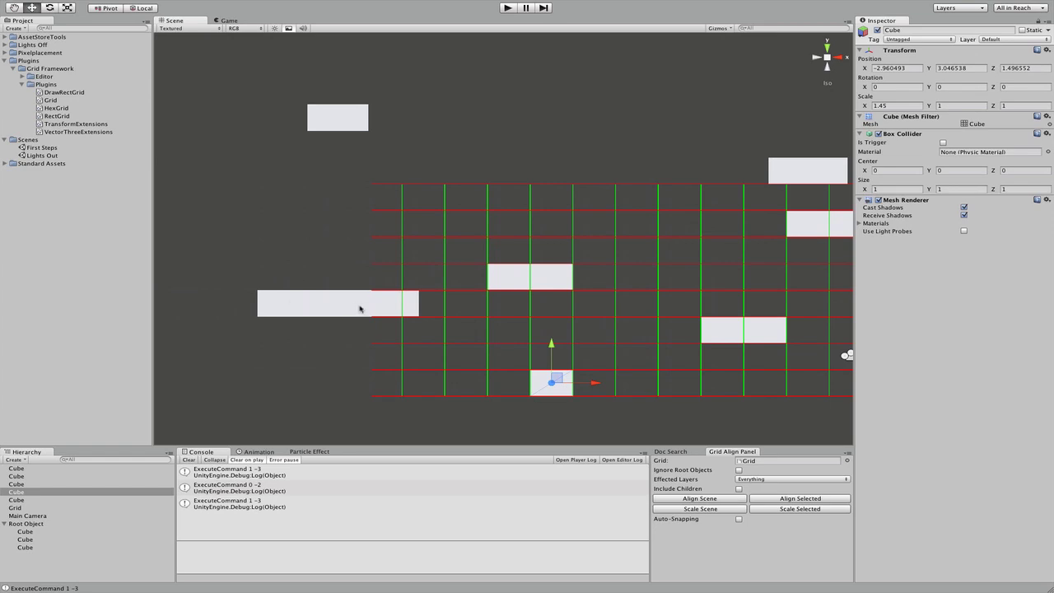
{"action": "left_click", "coordinate": [359, 308]}
{"action": "left_click", "coordinate": [811, 509]}
{"action": "left_click", "coordinate": [811, 498]}
Step: Shrink the top-left cube, enable Auto-Snapping, and drag it and the wide cube into grid cells
{"action": "left_click", "coordinate": [345, 117]}
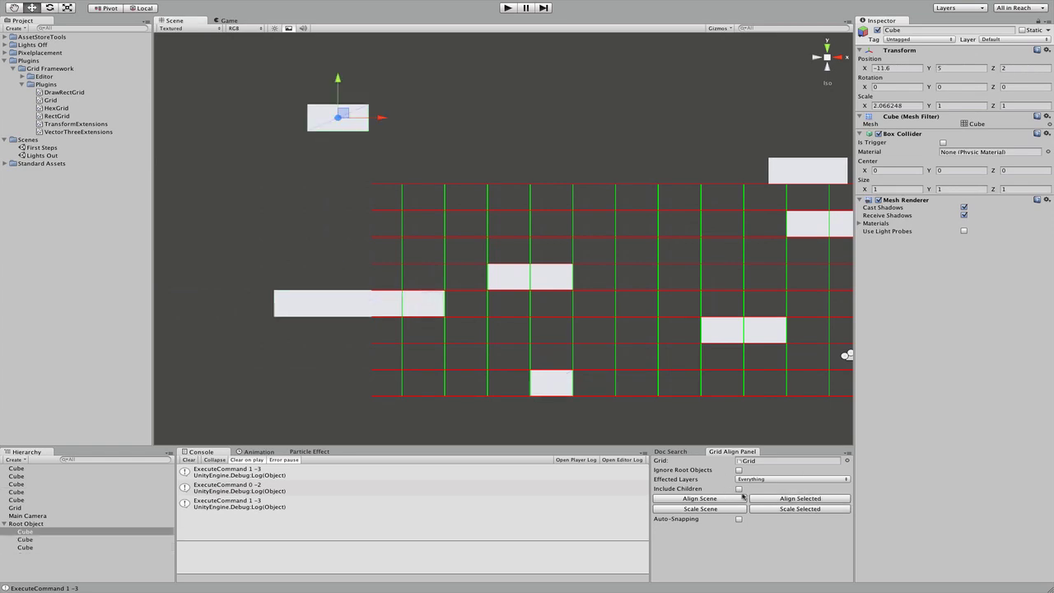
{"action": "left_click", "coordinate": [783, 508]}
{"action": "left_click", "coordinate": [739, 519]}
{"action": "left_click_drag", "start_coordinate": [328, 104], "coordinate": [459, 232]}
{"action": "scroll", "coordinate": [459, 232], "scroll_direction": "down", "scroll_amount": 2}
{"action": "left_click", "coordinate": [388, 292]}
{"action": "left_click_drag", "start_coordinate": [388, 292], "coordinate": [492, 290]}
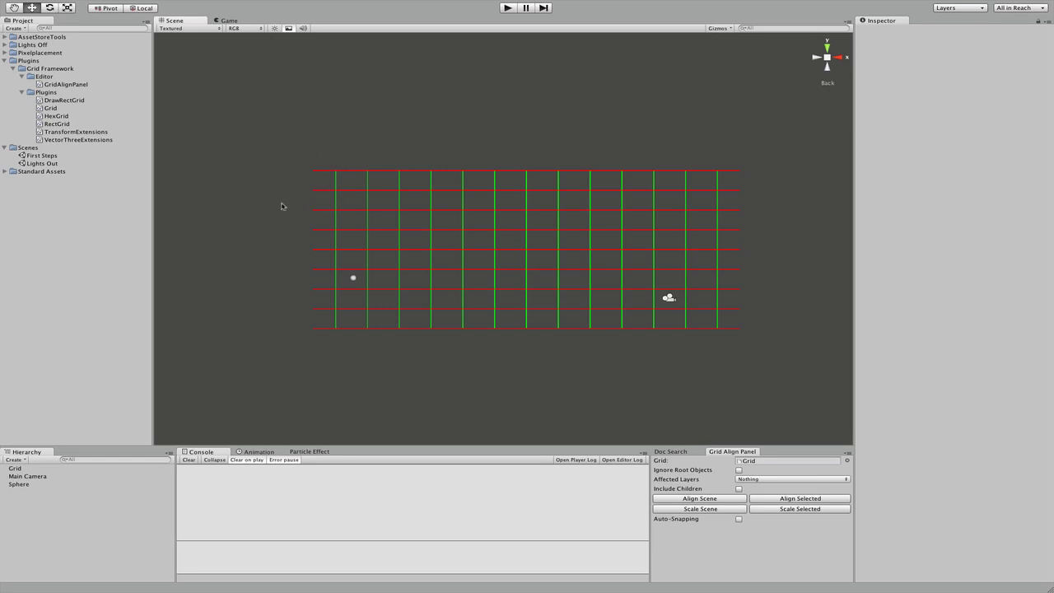
Step: Enable Debug Transforms on the Grid's Rect Grid, view it in 3D, and select the Sphere
{"action": "left_click", "coordinate": [25, 468]}
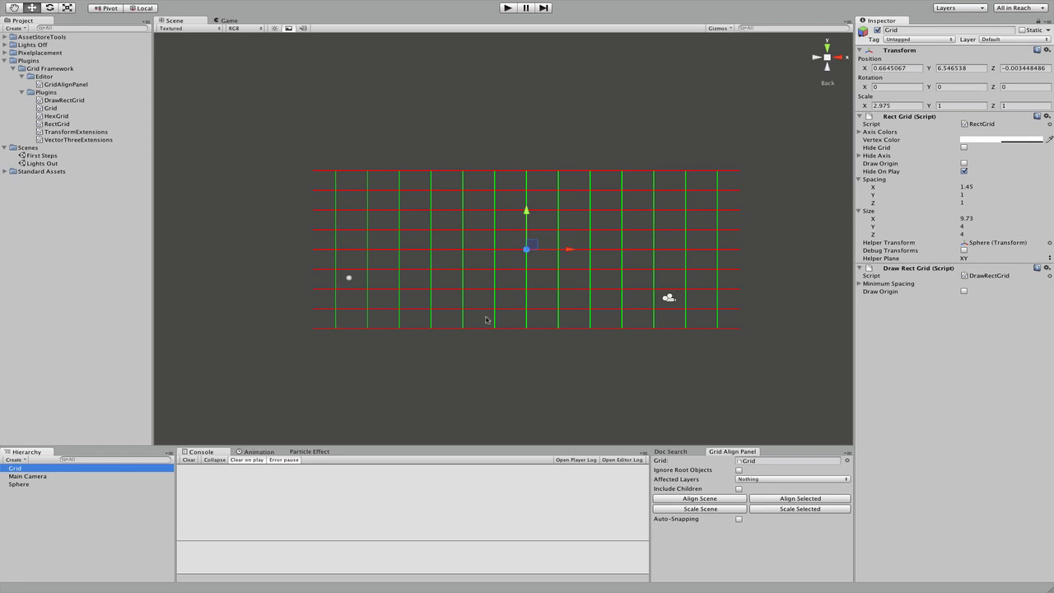
{"action": "left_click", "coordinate": [965, 251]}
{"action": "left_click_drag", "start_coordinate": [556, 249], "coordinate": [483, 235], "text": "alt"}
{"action": "left_click", "coordinate": [654, 319]}
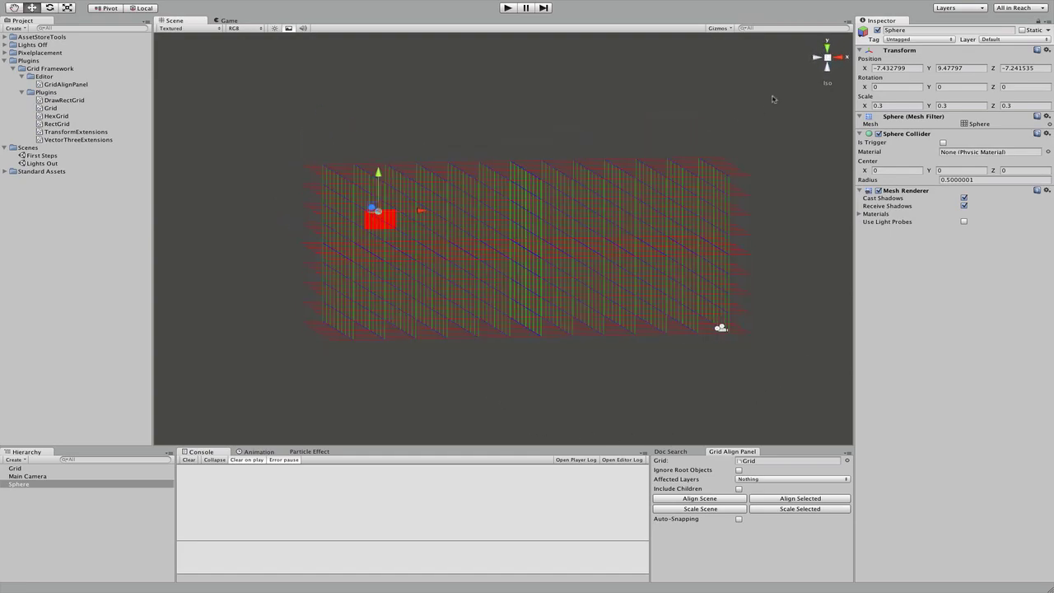